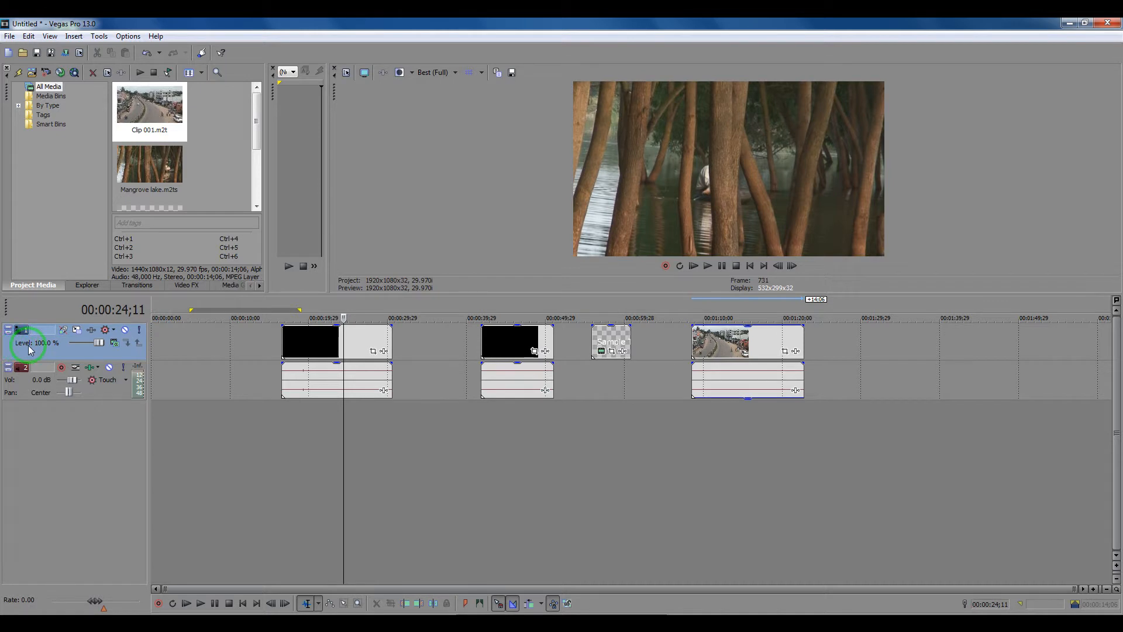
# Step: Select the audio track, return to video track 1 and try its composite level slider
pyautogui.click(23, 387)
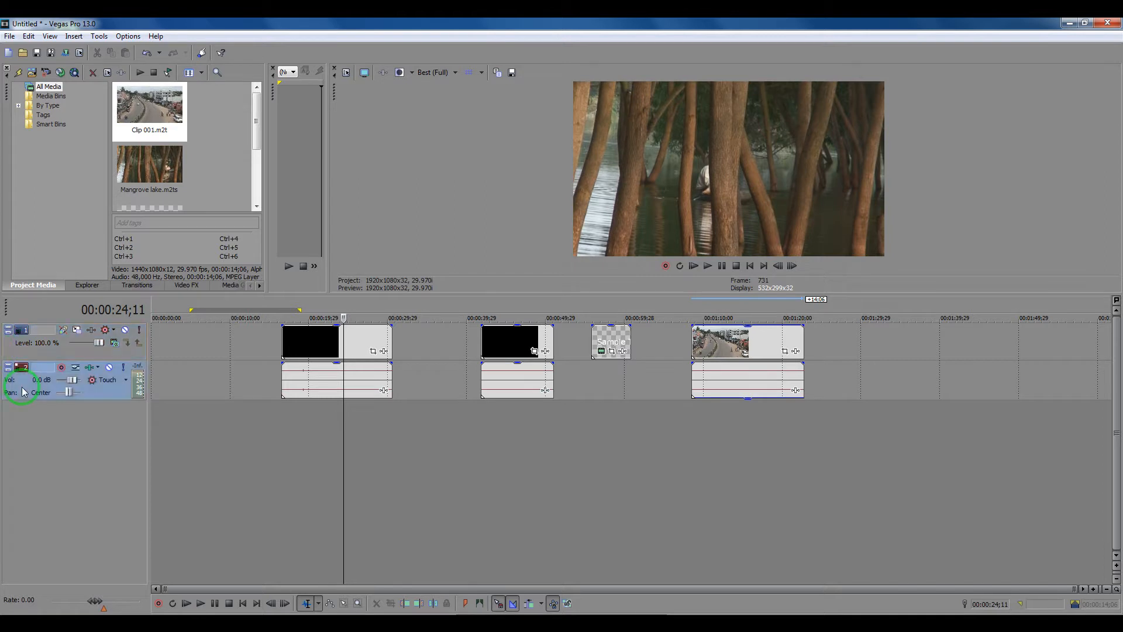
pyautogui.click(34, 352)
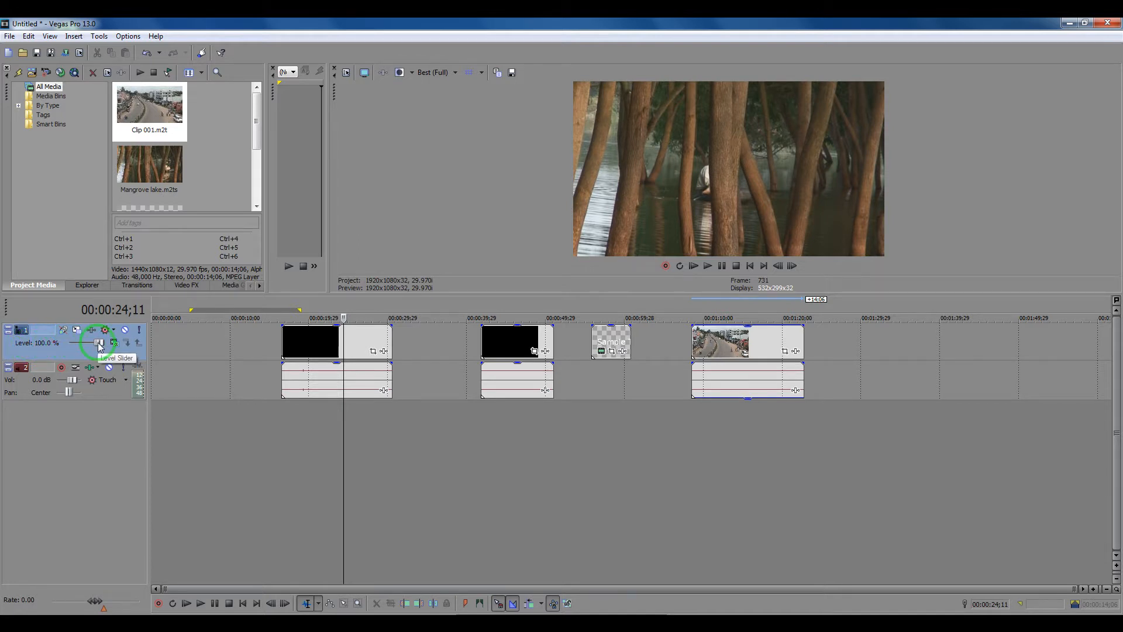
pyautogui.moveTo(100, 346)
pyautogui.mouseDown()
pyautogui.moveTo(86, 347)
pyautogui.moveTo(104, 353)
pyautogui.mouseUp()
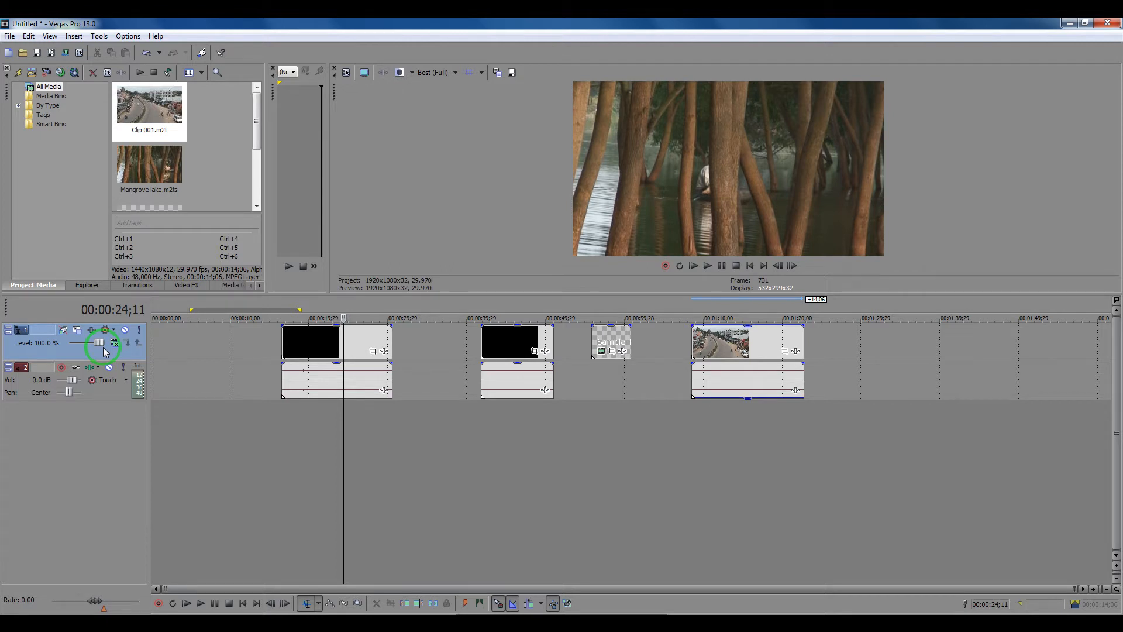
pyautogui.click(383, 352)
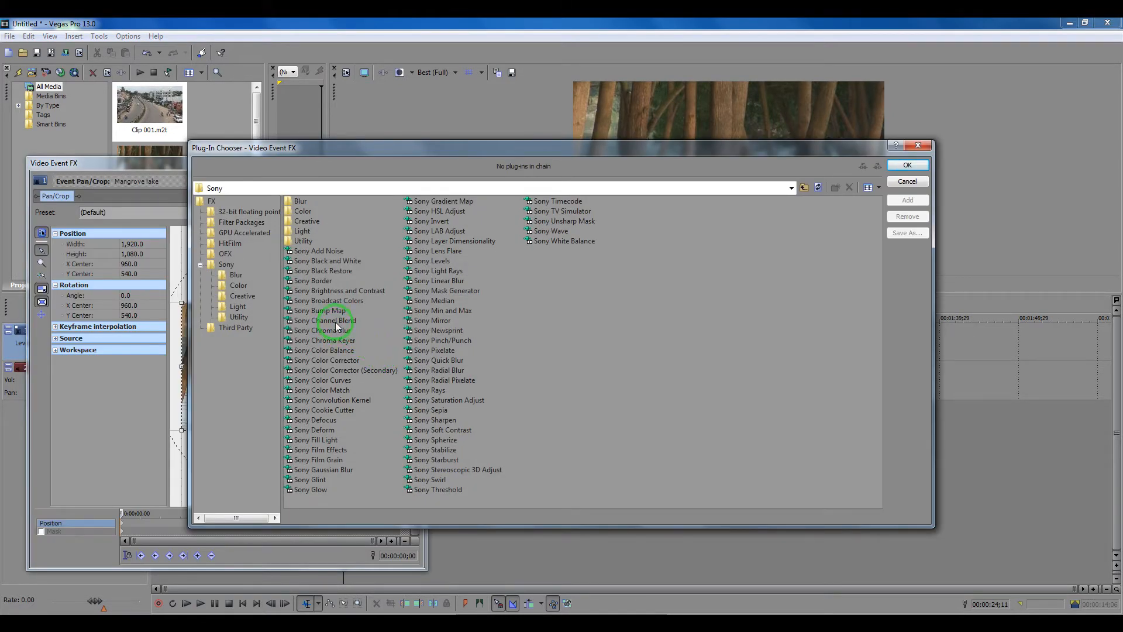
pyautogui.click(914, 147)
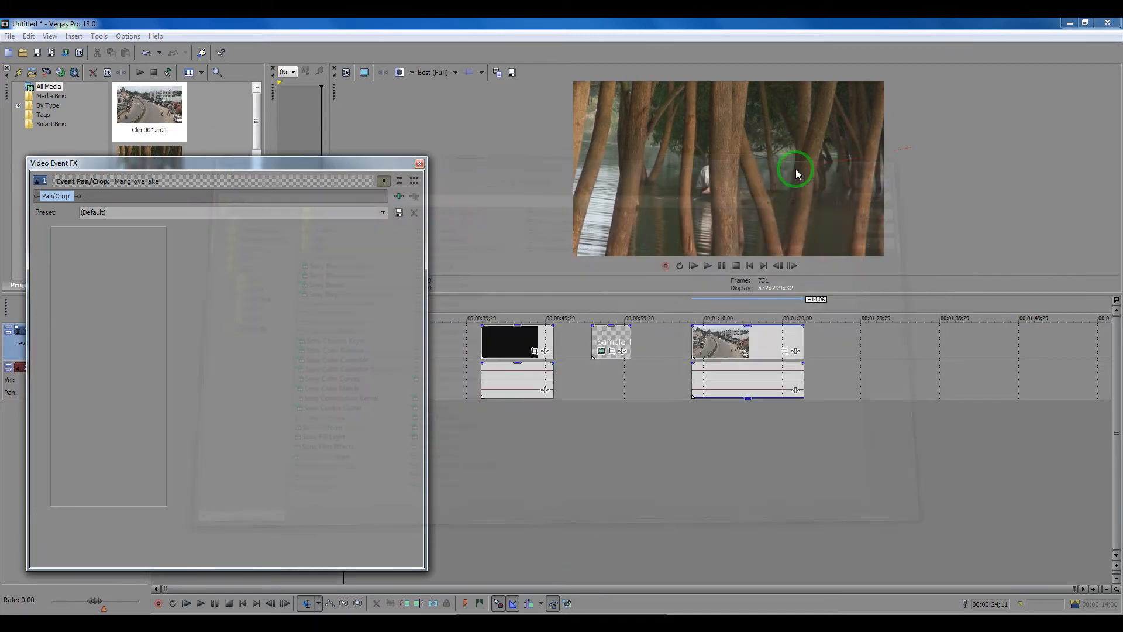
pyautogui.click(420, 163)
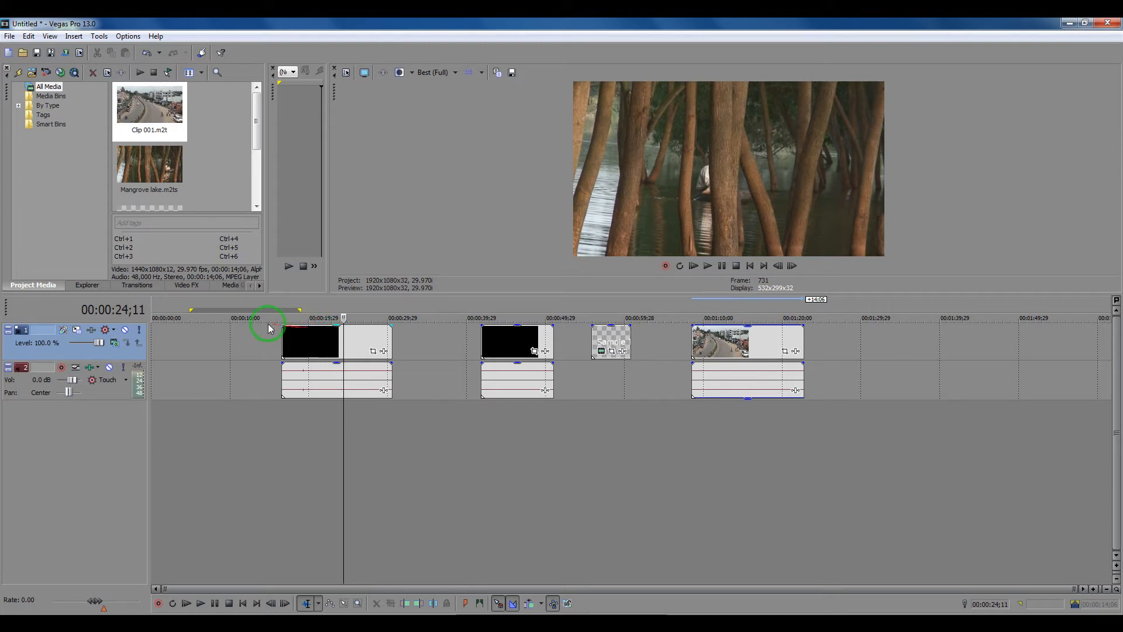
# Step: Add the Sony Color Balance effect to video track 1 as a track effect
pyautogui.click(92, 331)
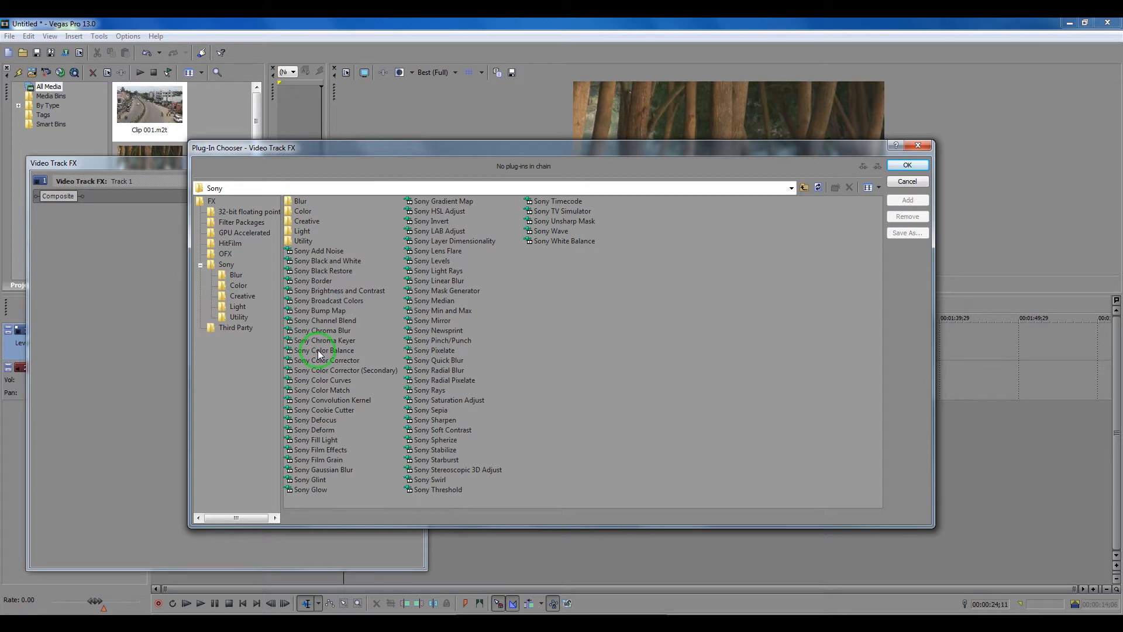
pyautogui.click(319, 351)
pyautogui.click(907, 200)
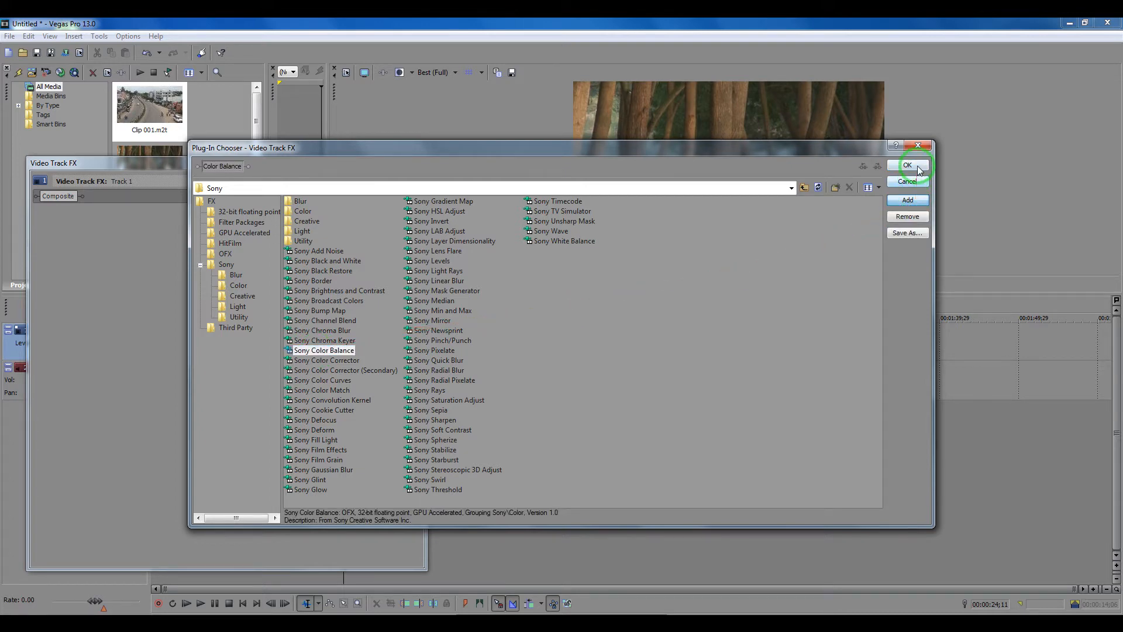
pyautogui.click(908, 165)
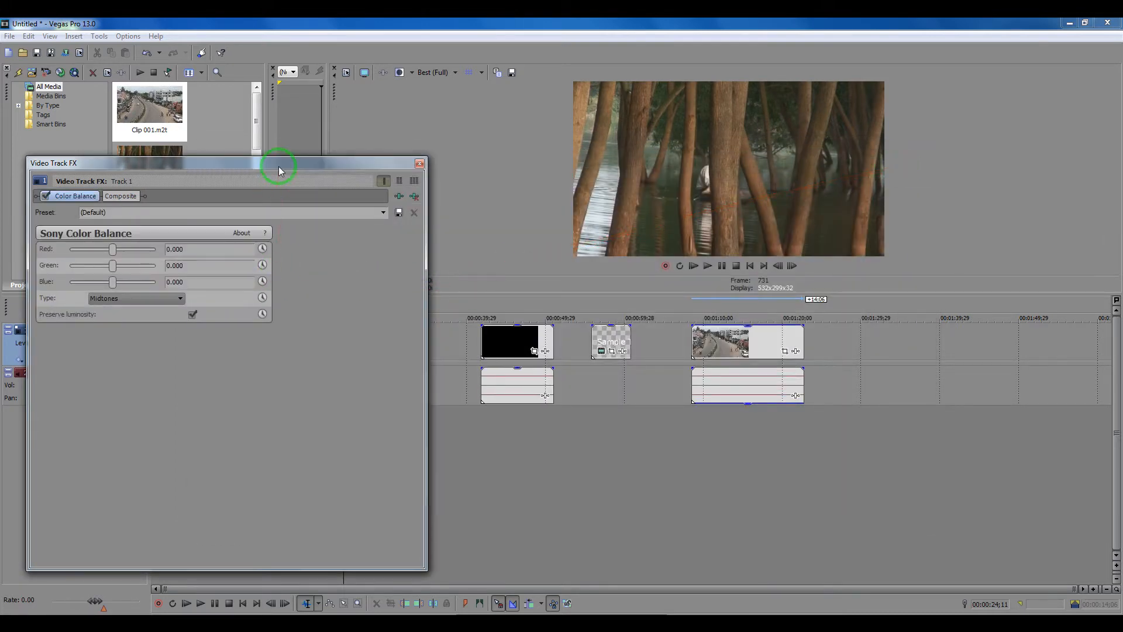
# Step: Set the track's Color Balance to red 0.153 and green -0.133, and close the effect settings
pyautogui.moveTo(279, 170); pyautogui.dragTo(306, 192)
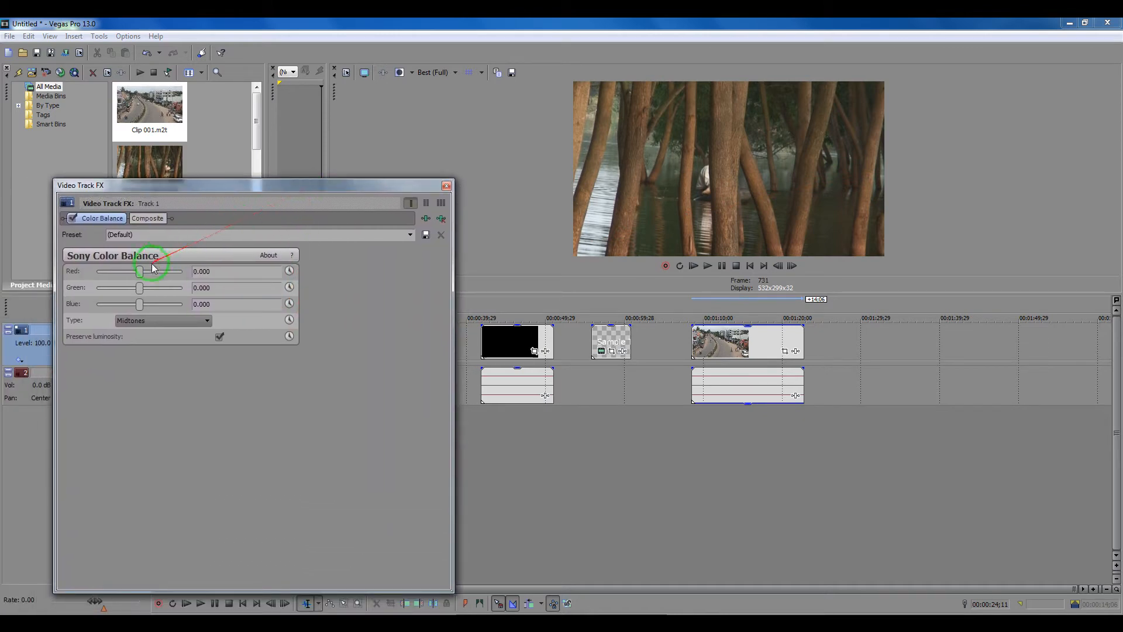
pyautogui.moveTo(141, 271)
pyautogui.mouseDown()
pyautogui.moveTo(161, 291)
pyautogui.moveTo(131, 289)
pyautogui.mouseUp()
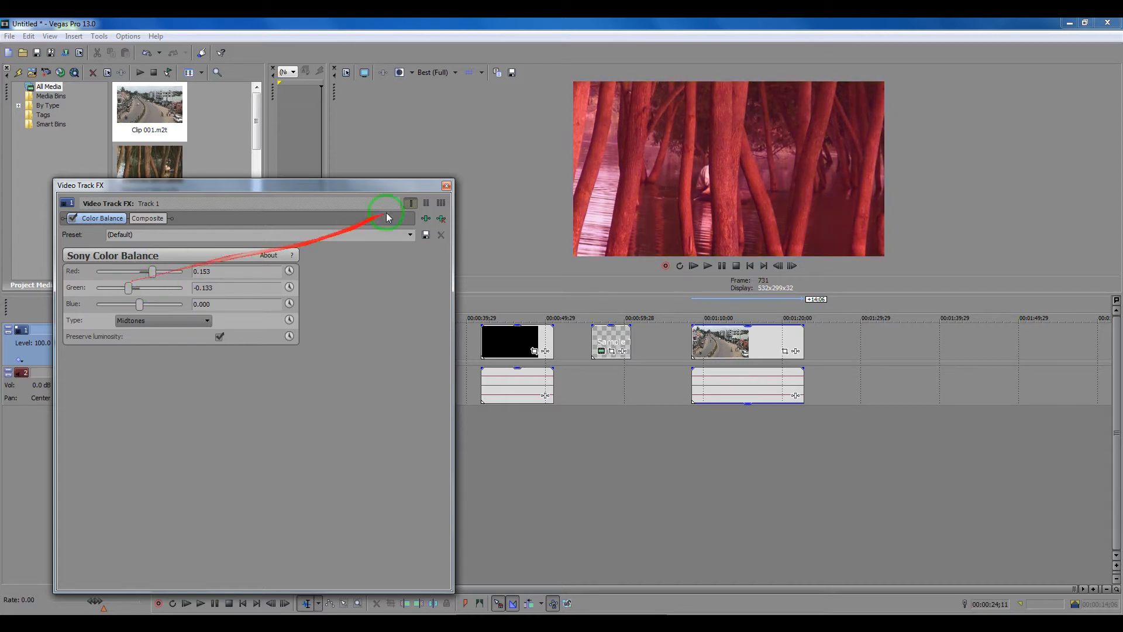
pyautogui.click(446, 185)
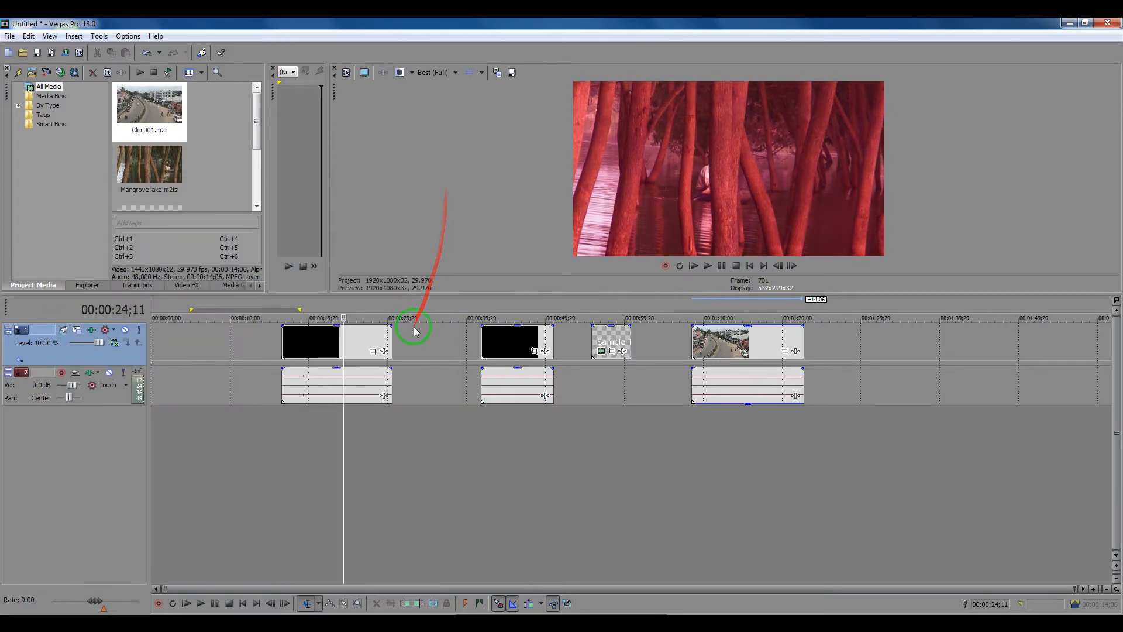
# Step: Preview the track tint on the leaf and street clips, and undo the Color Balance effect on video track 1
pyautogui.click(508, 340)
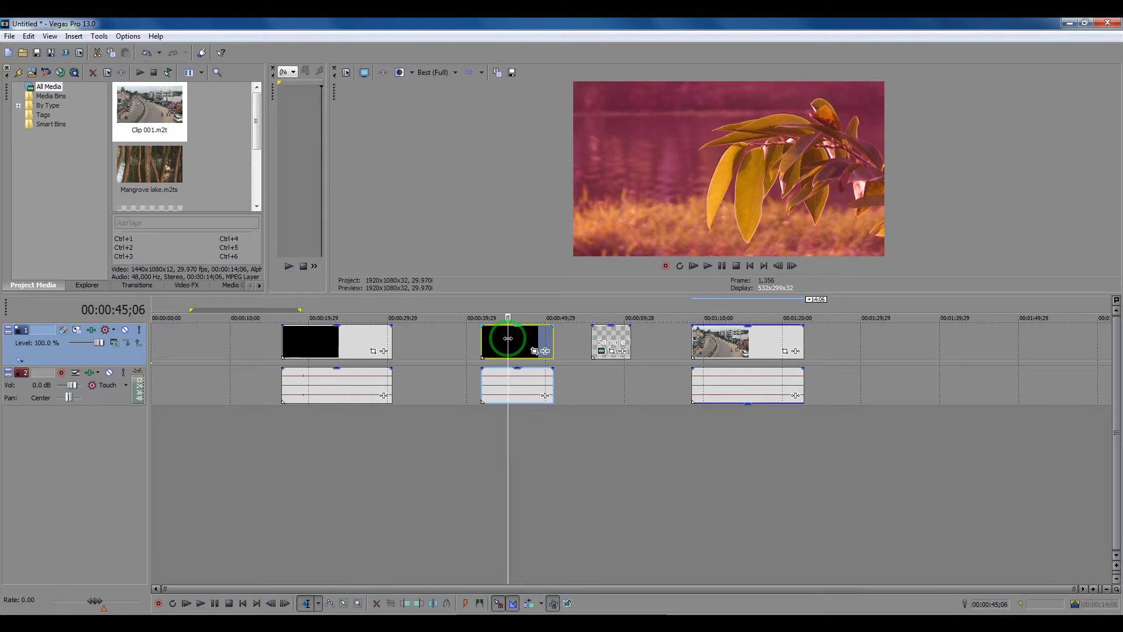
pyautogui.click(743, 336)
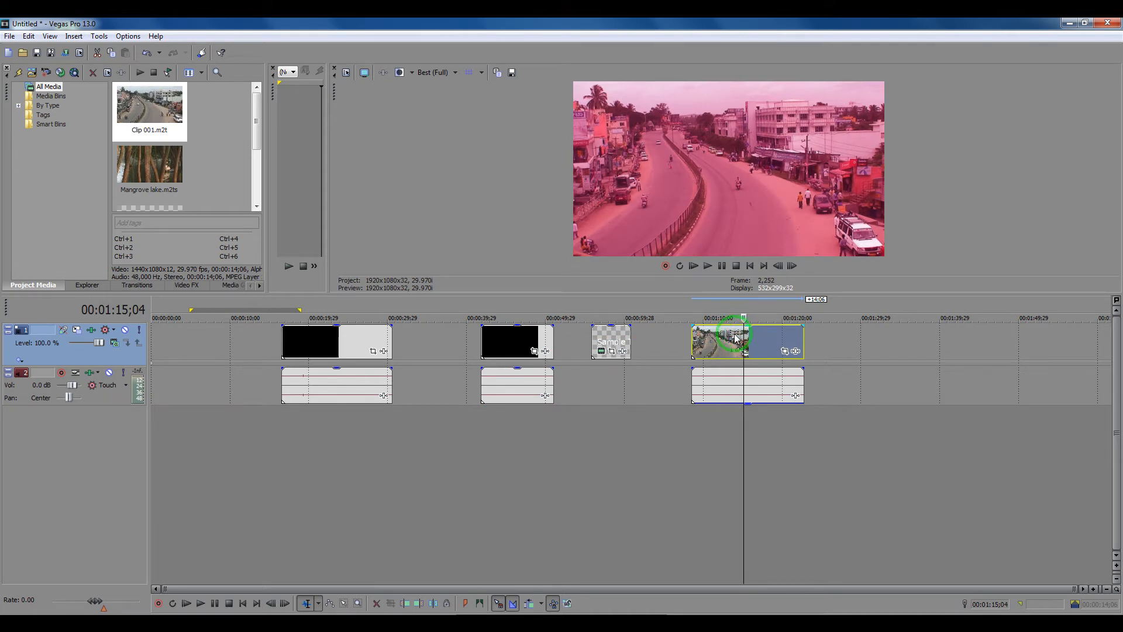
pyautogui.hotkey('ctrl', 'z')
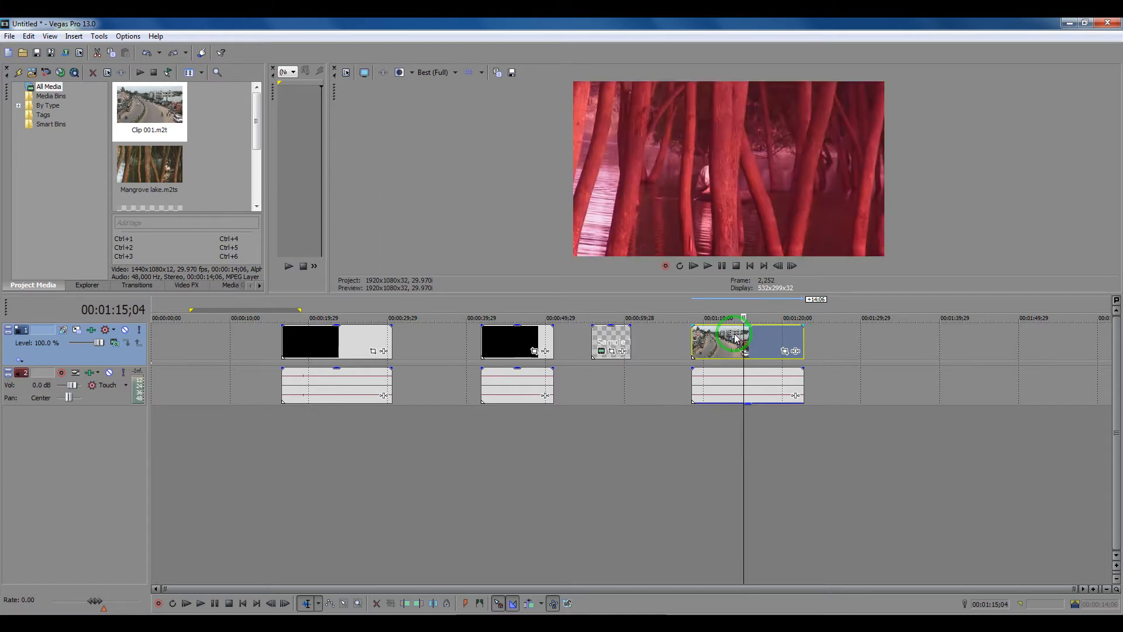
pyautogui.hotkey('ctrl', 'y')
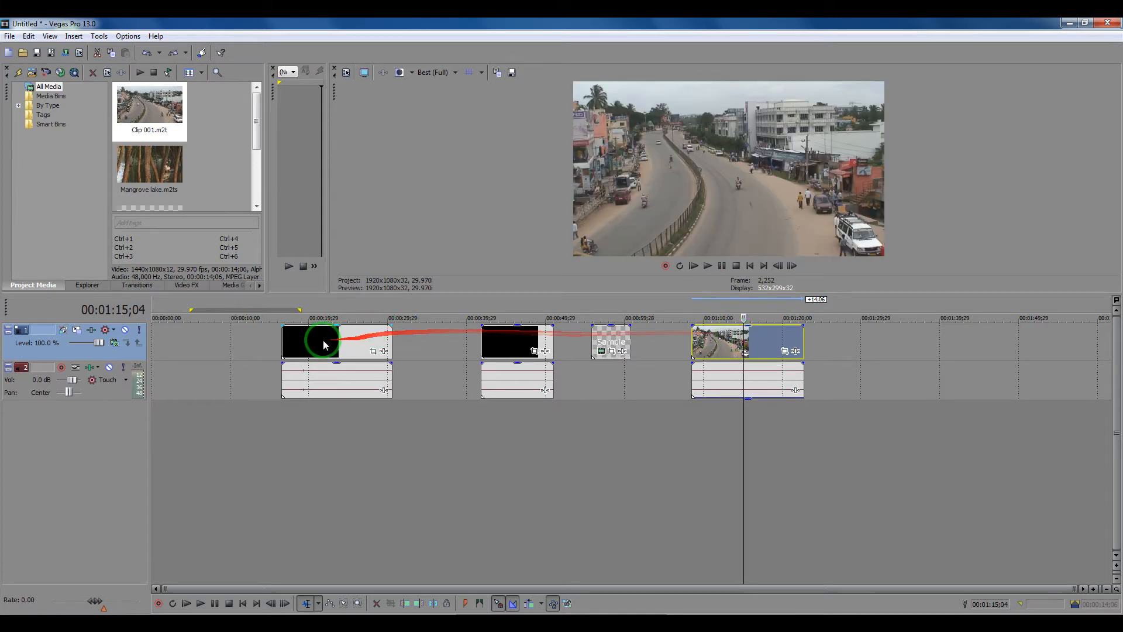
pyautogui.click(323, 342)
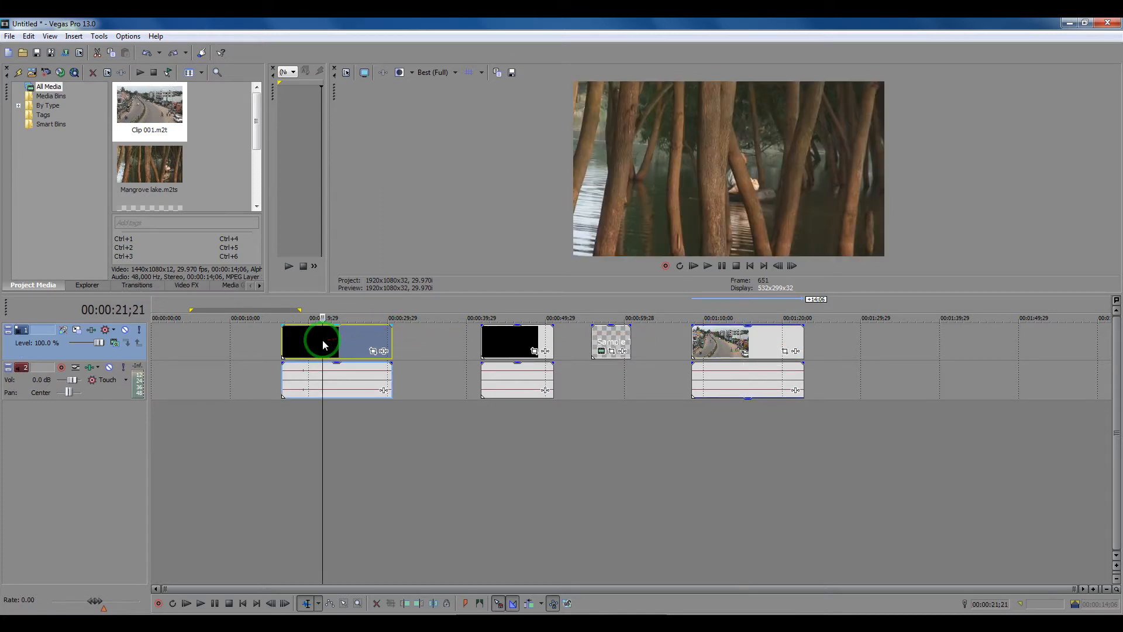
# Step: Set video track 1's compositing mode to Overlay and move the leaf clip to a new video track beneath the mangrove clip
pyautogui.click(116, 344)
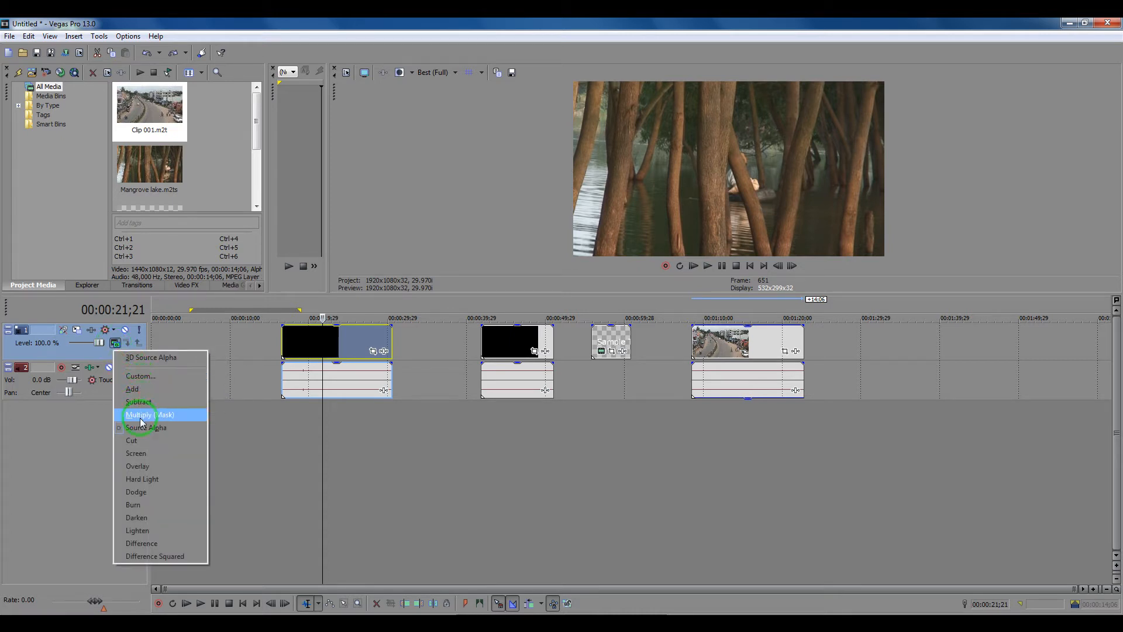
pyautogui.click(148, 467)
pyautogui.moveTo(505, 348); pyautogui.dragTo(342, 420)
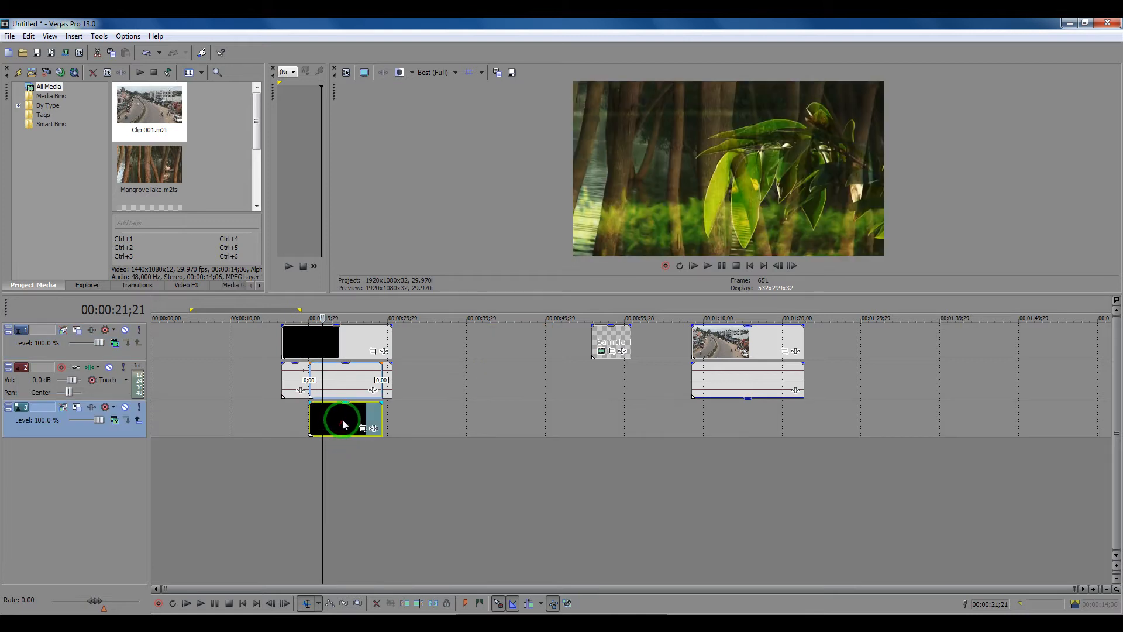
pyautogui.click(342, 420)
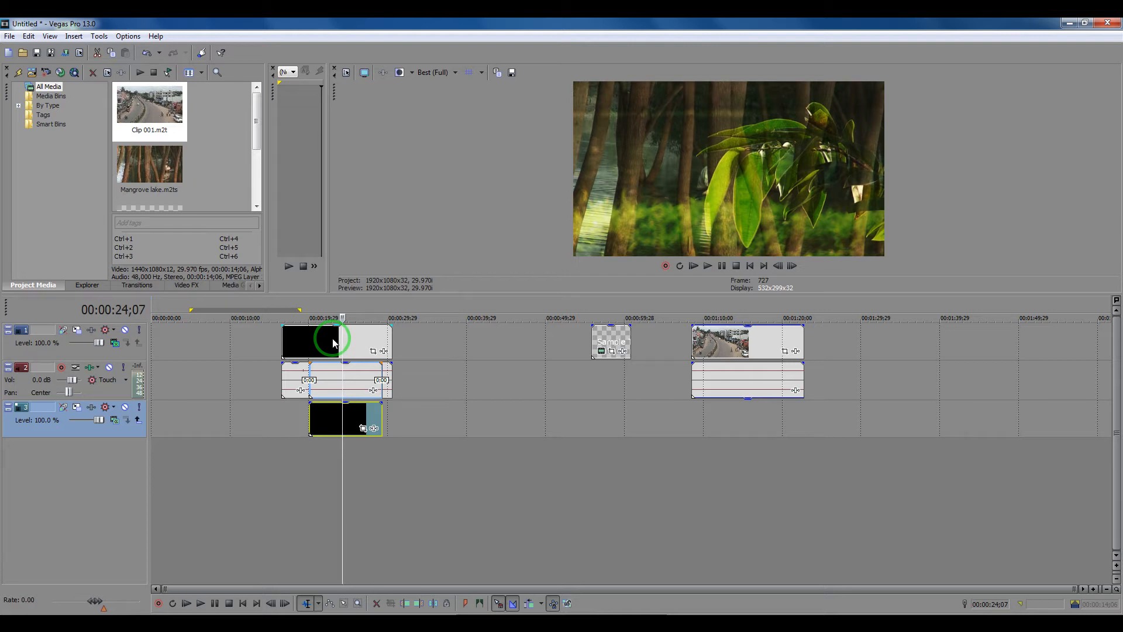
pyautogui.click(114, 345)
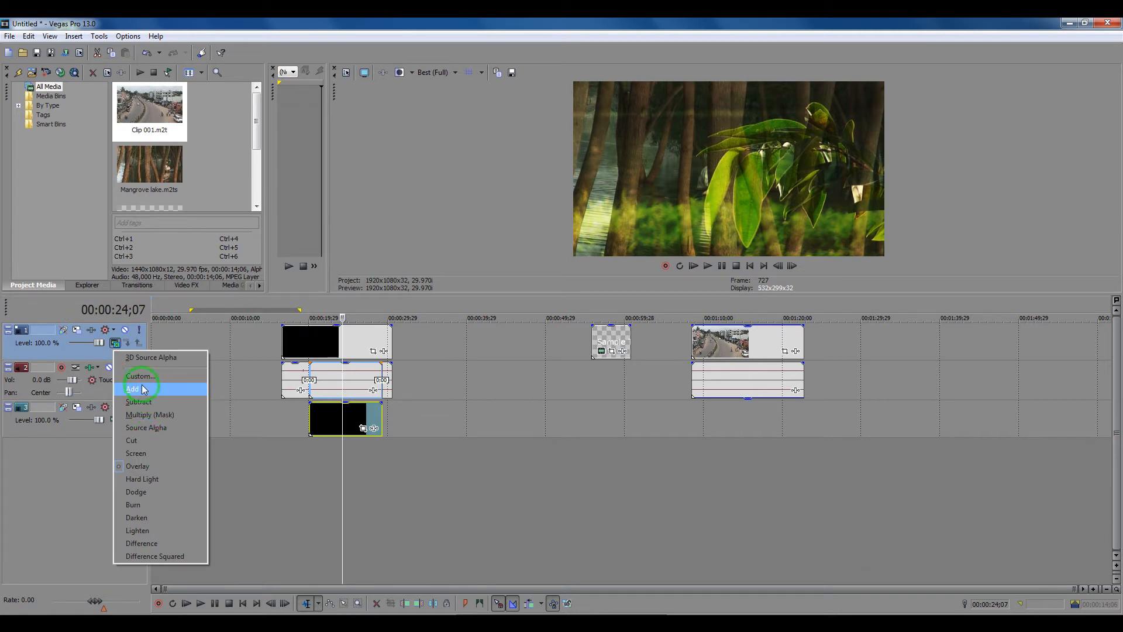
pyautogui.click(93, 356)
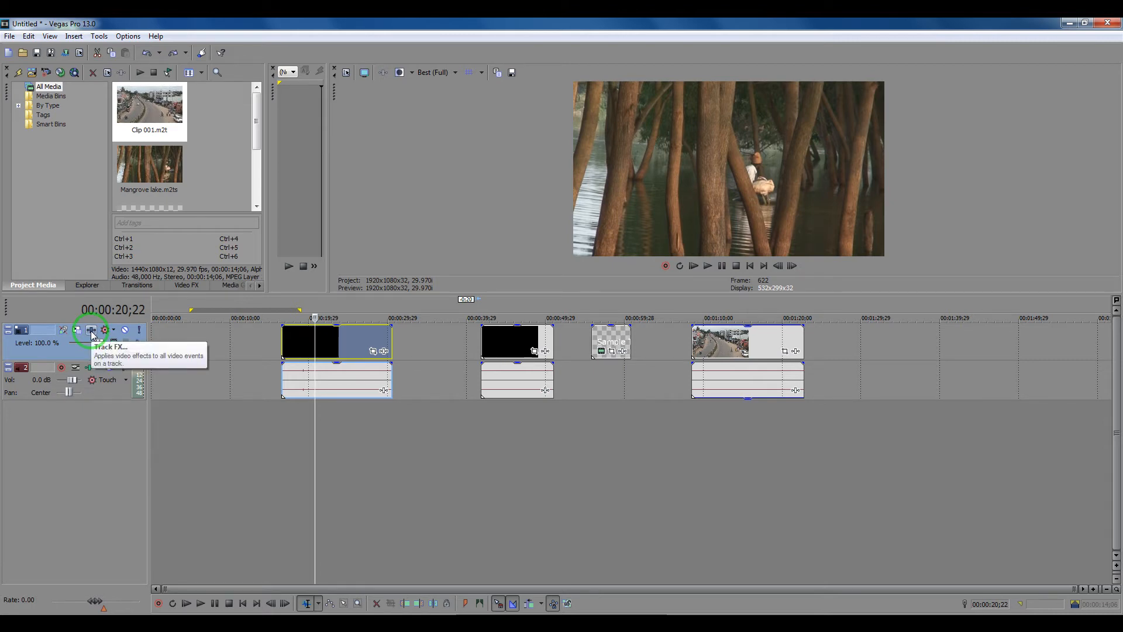
# Step: Mute and unmute video track 1, and do the same with the audio track
pyautogui.click(125, 331)
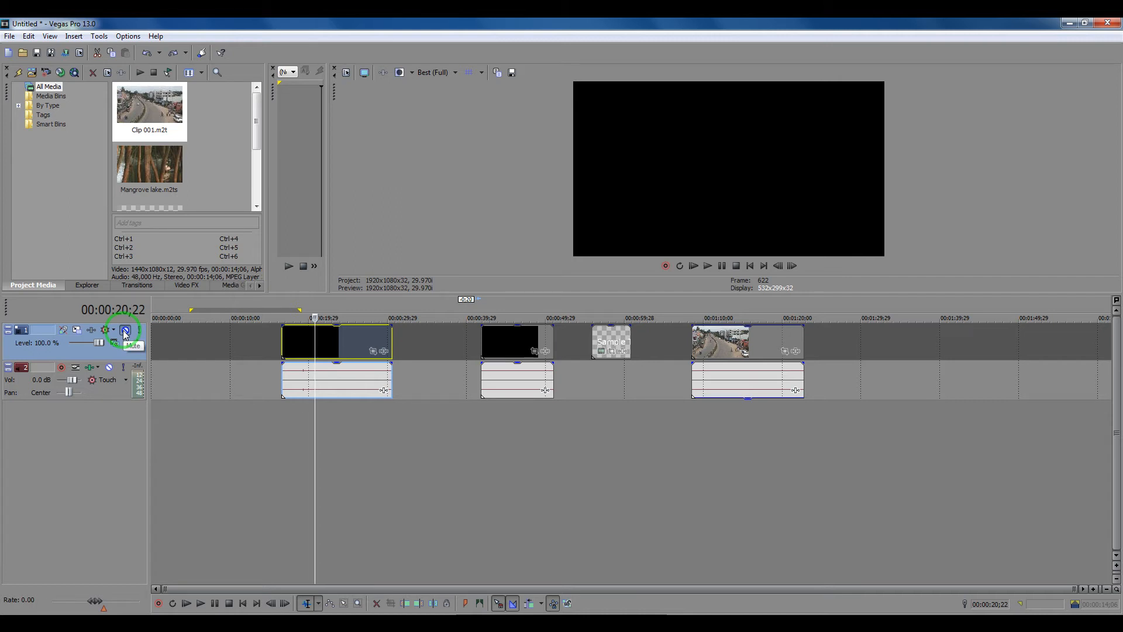
pyautogui.click(125, 331)
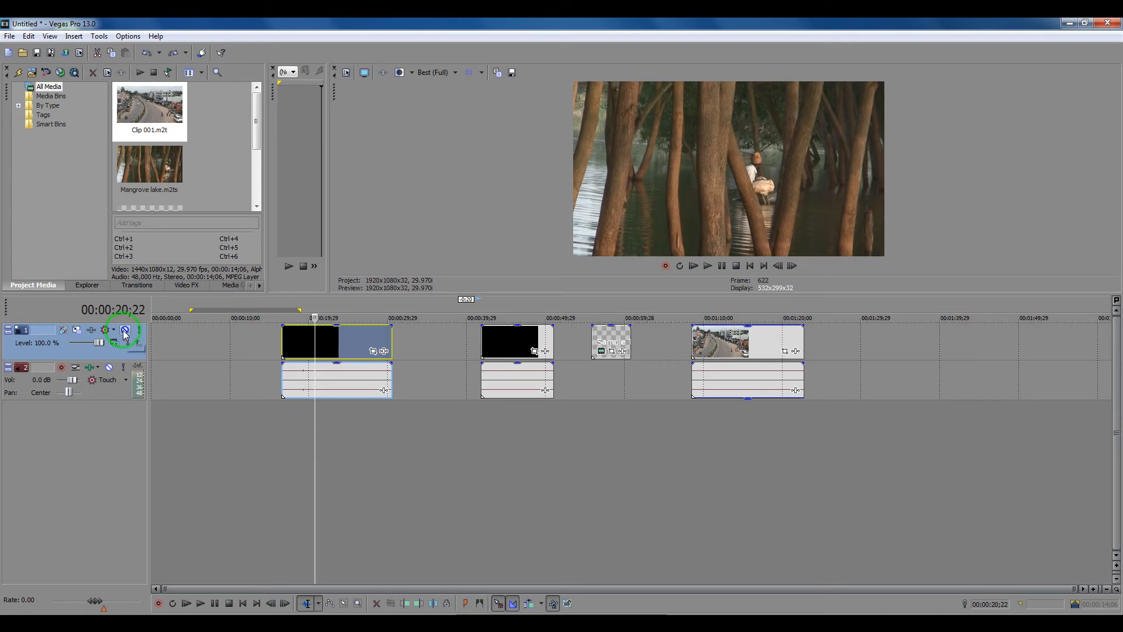
pyautogui.click(16, 389)
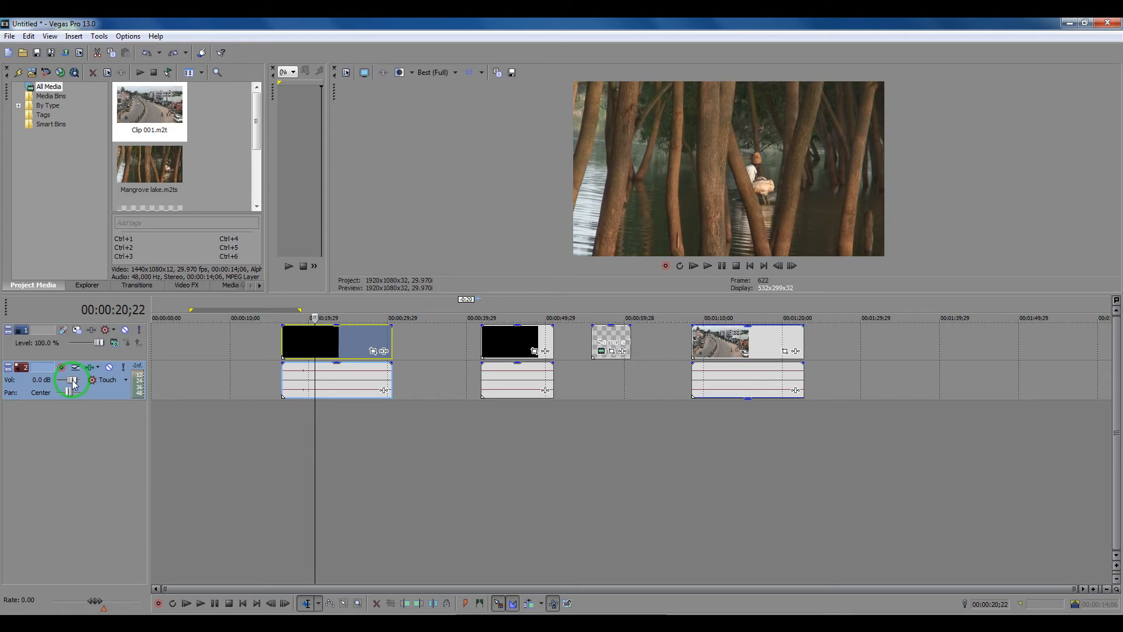
pyautogui.click(109, 369)
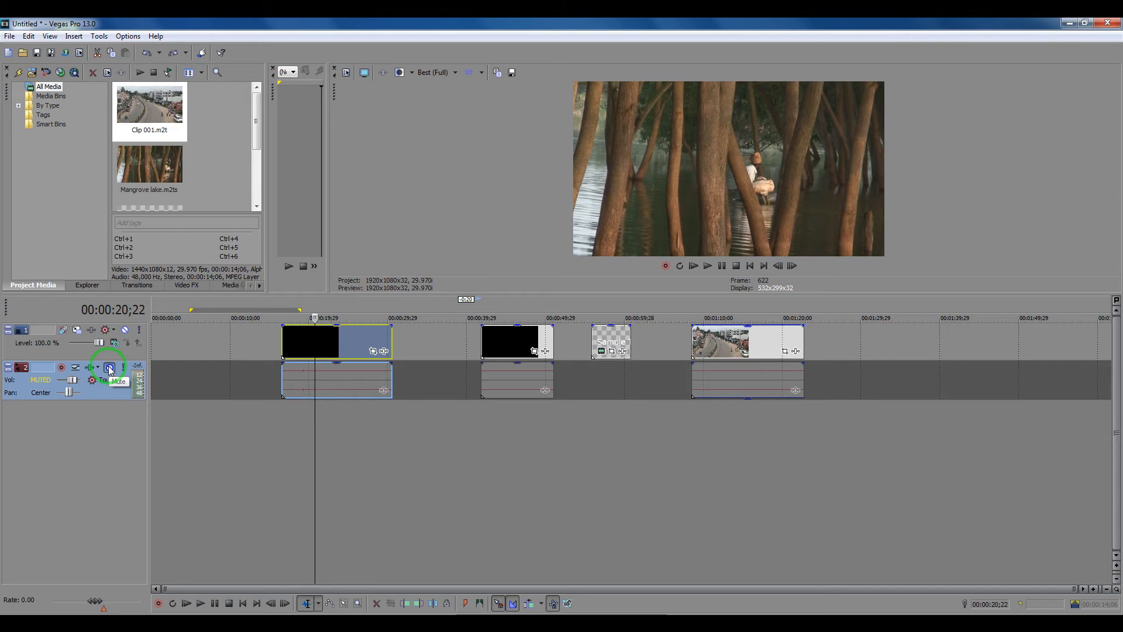
pyautogui.click(109, 369)
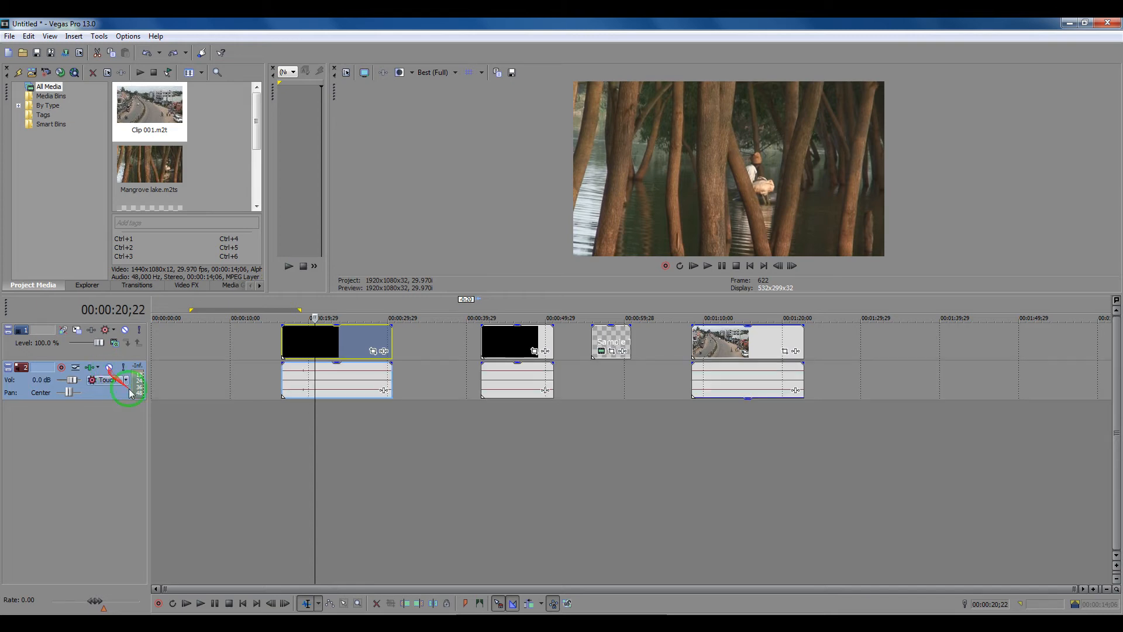
# Step: Select the mangrove clip on video track 1 and insert a Track Composite Level envelope on that track
pyautogui.click(334, 380)
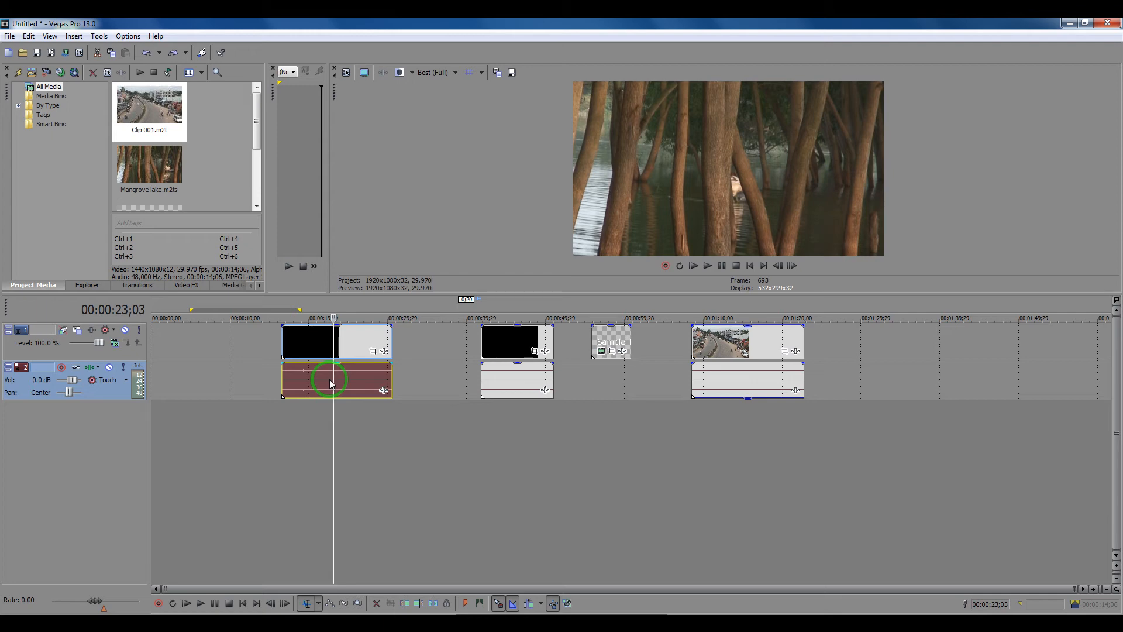
pyautogui.click(322, 341)
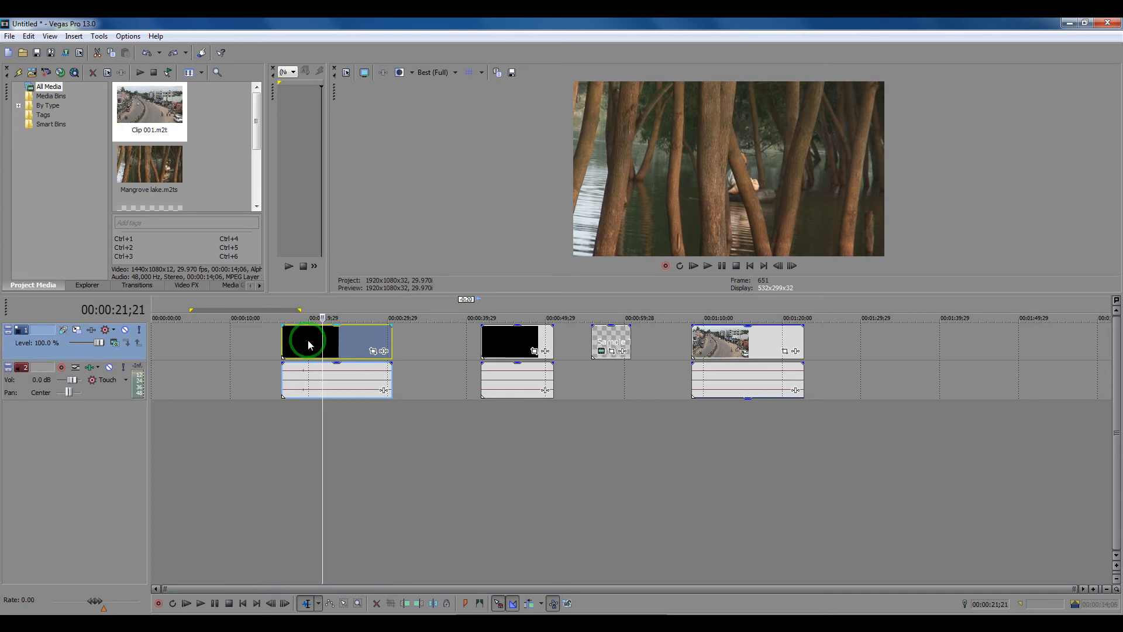
pyautogui.click(308, 340)
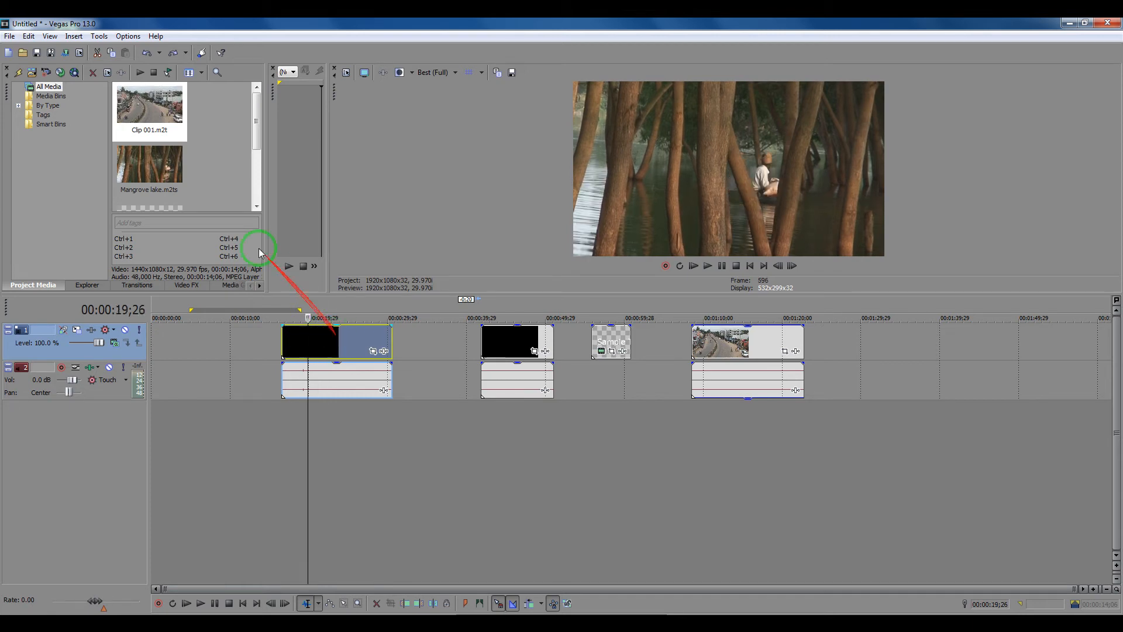
pyautogui.click(76, 36)
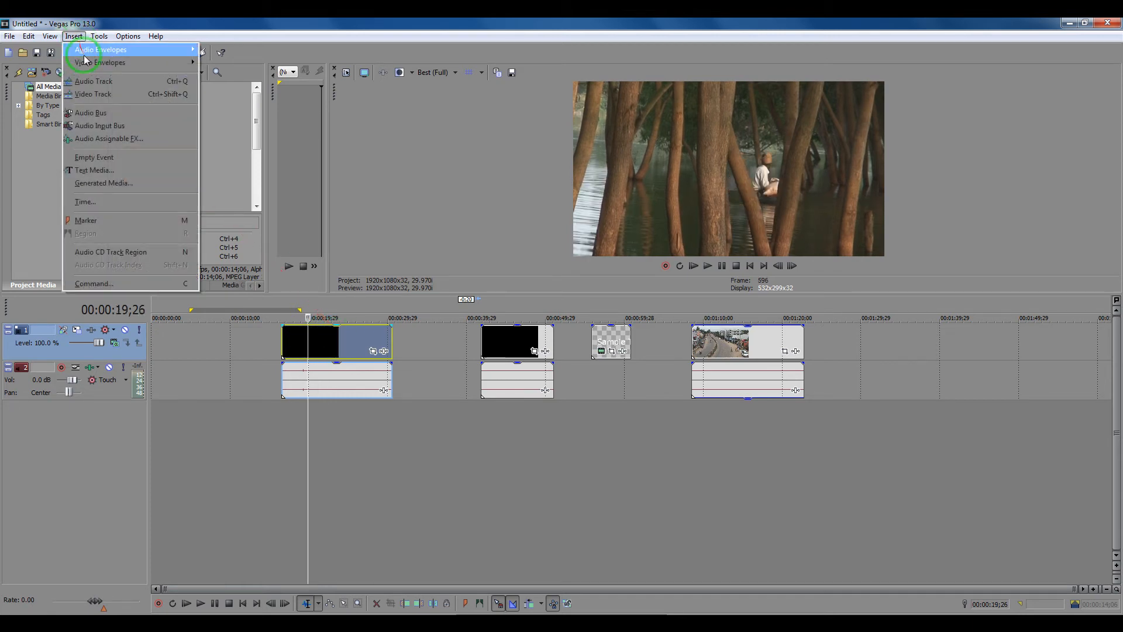
pyautogui.moveTo(88, 63)
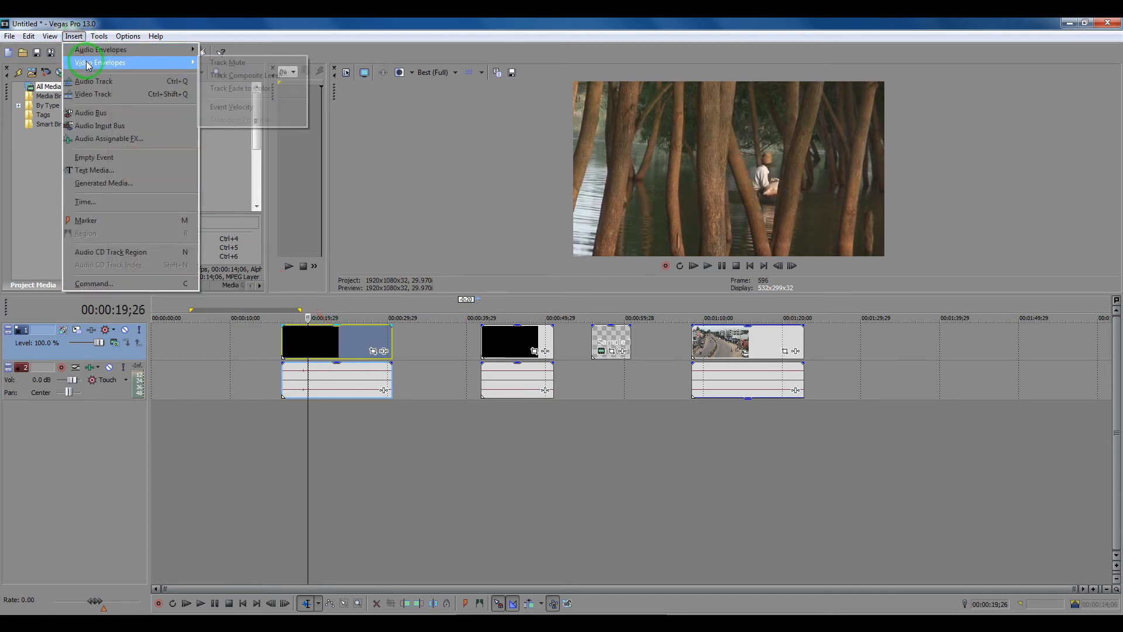
pyautogui.click(234, 79)
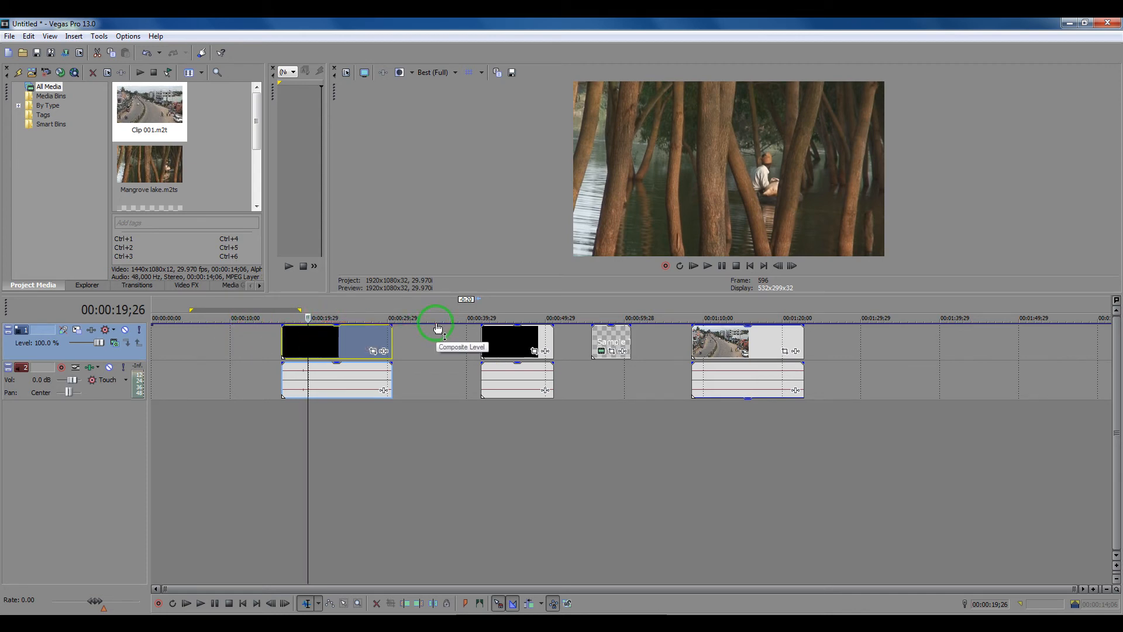
# Step: Add two points to video track 1's composite level envelope, shortly before the start of the mangrove clip
pyautogui.click(294, 329)
pyautogui.scroll(1, 294, 328)
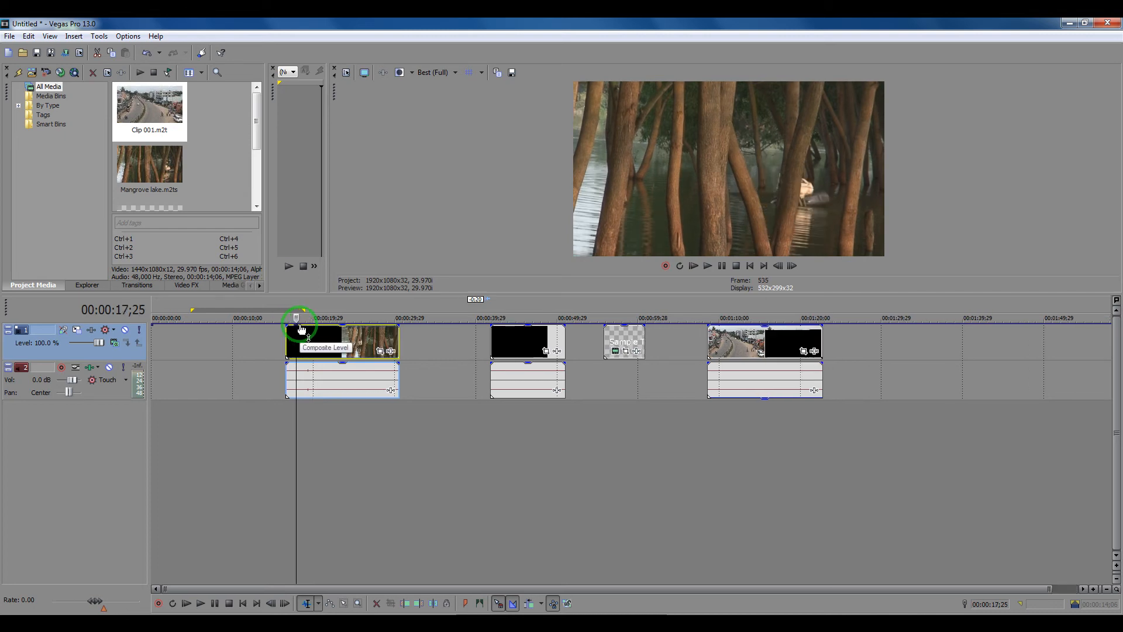
pyautogui.click(257, 328)
pyautogui.click(271, 328)
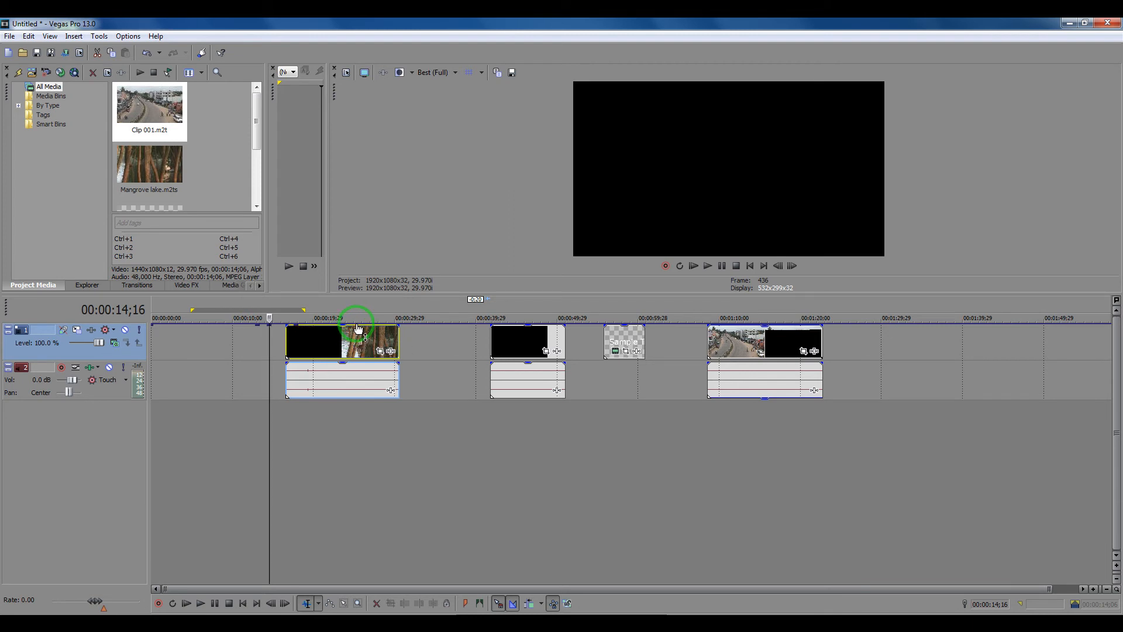
# Step: Add composite level points over the start of the mangrove clip and lower the one at 00:00:17;25 to about mid-track height
pyautogui.click(319, 328)
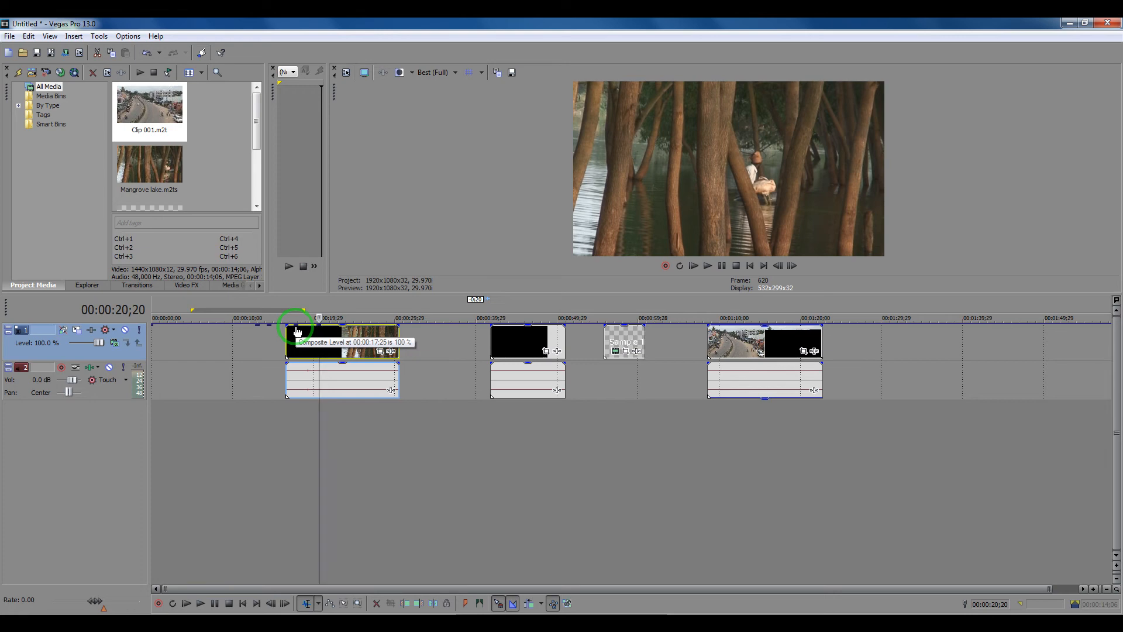
pyautogui.click(304, 327)
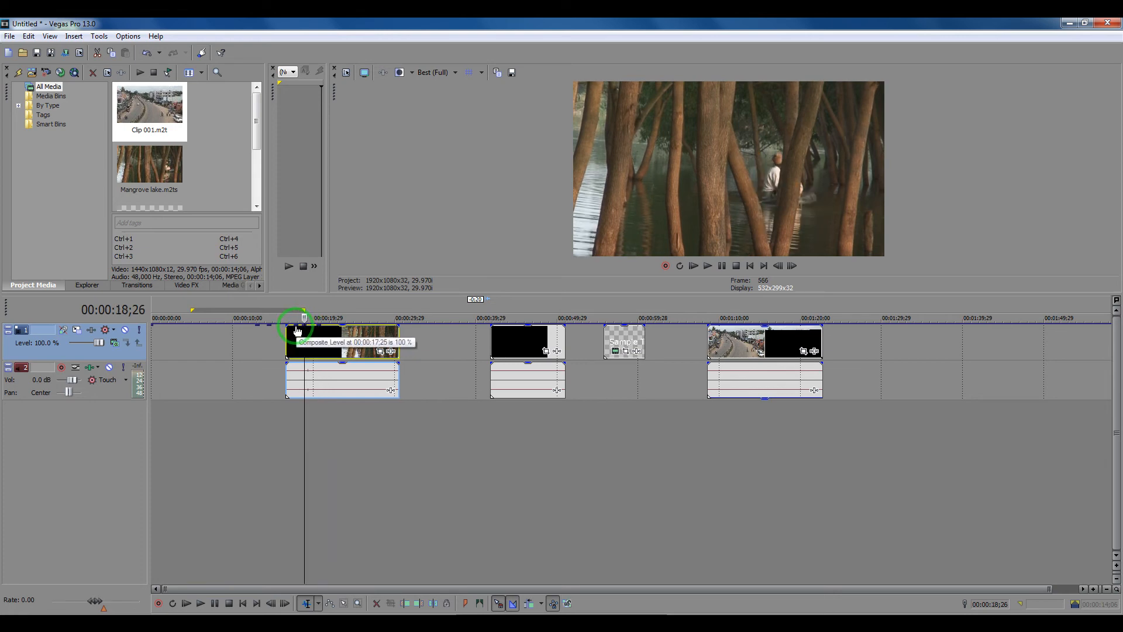
pyautogui.moveTo(297, 331); pyautogui.dragTo(297, 349)
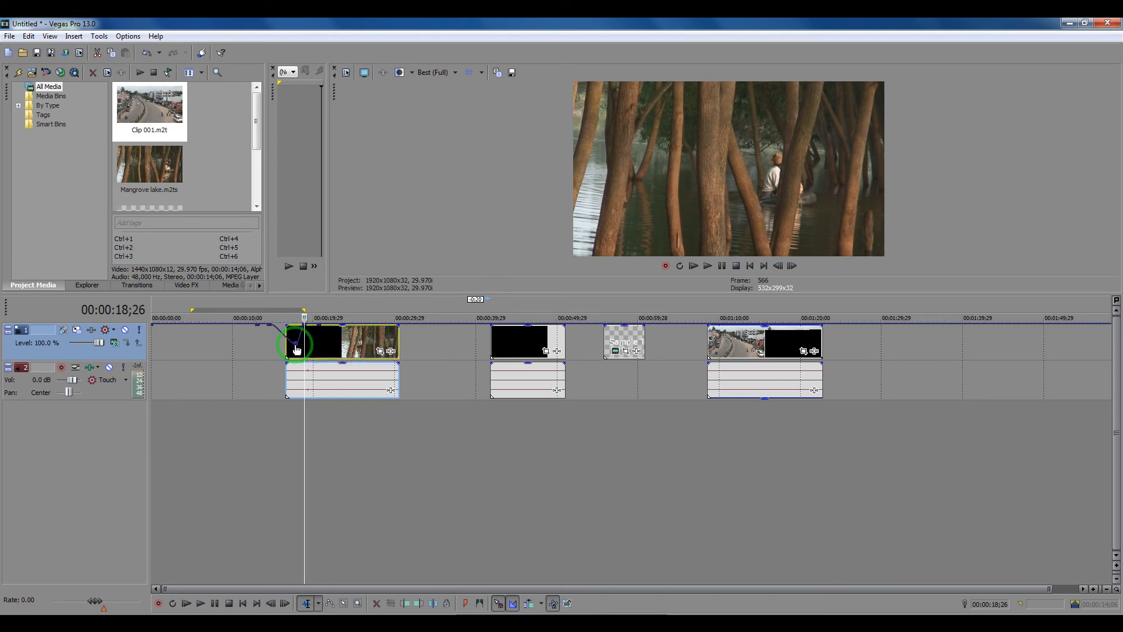
# Step: Play the mangrove clip from its start to preview the first composite level dip
pyautogui.click(286, 333)
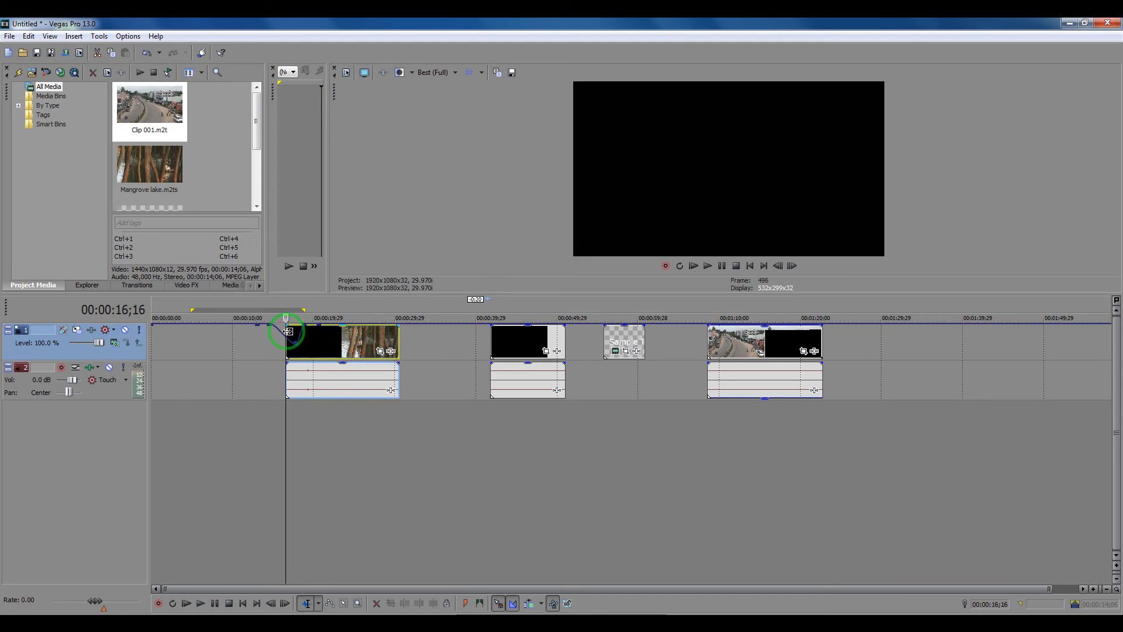
pyautogui.press('space')
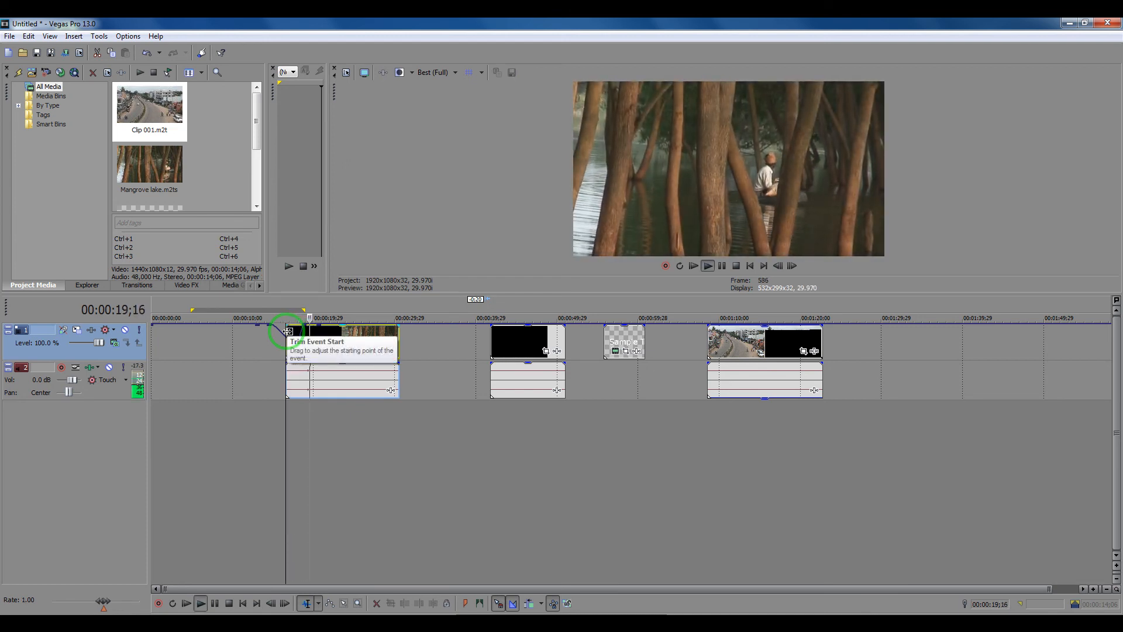
pyautogui.press('space')
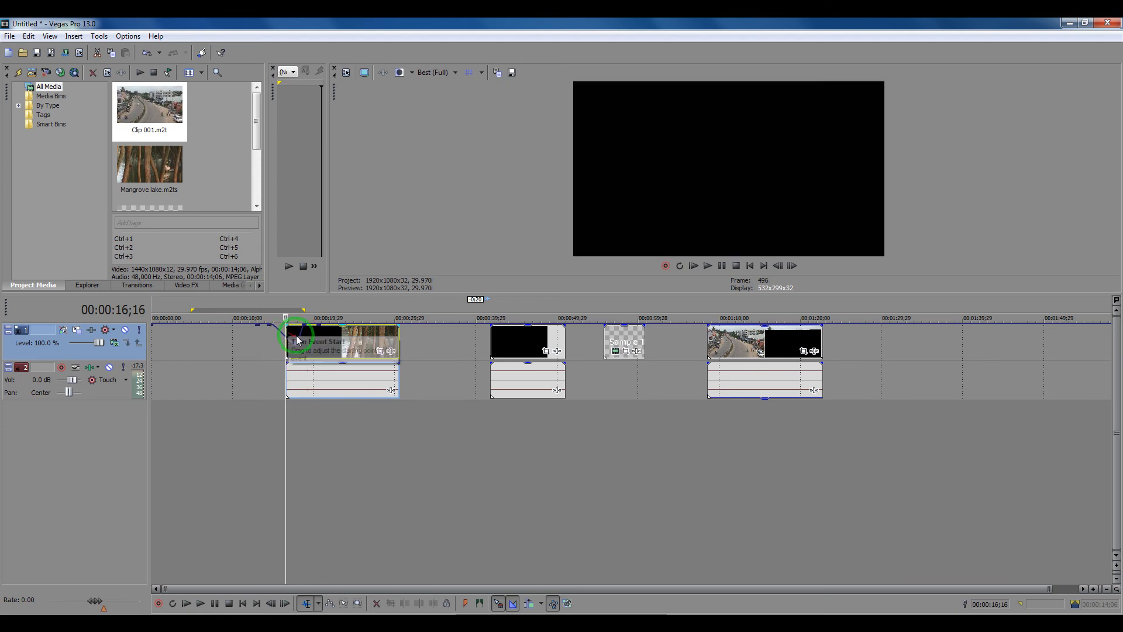
# Step: Add composite level points toward the end of the mangrove clip and lower the one at 00:00:27;11 almost to the track's lower edge
pyautogui.click(365, 330)
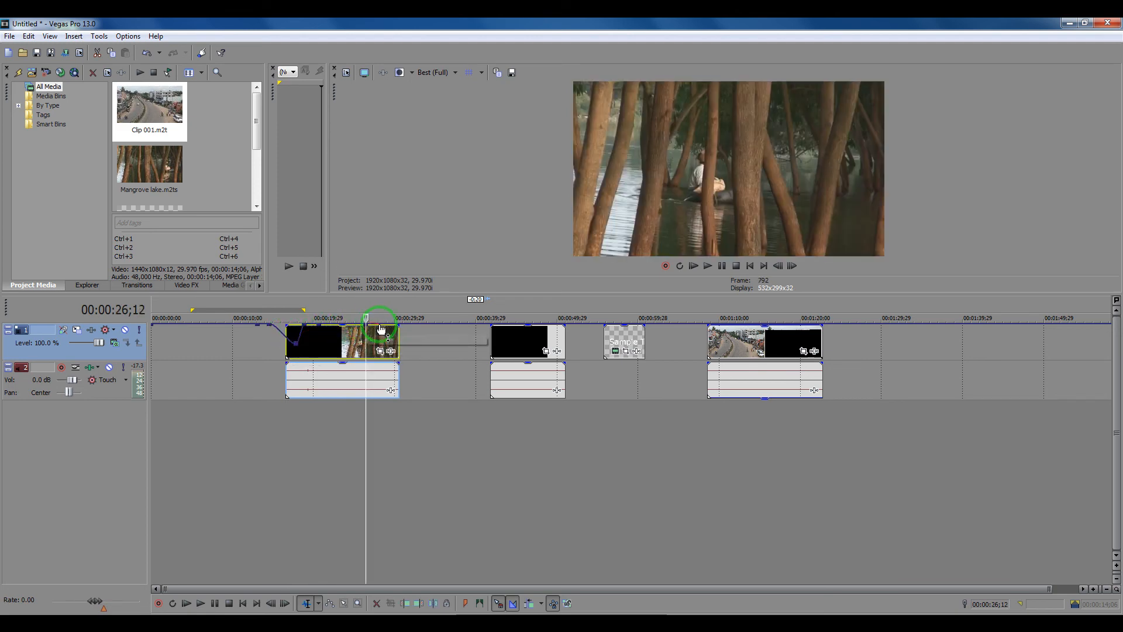
pyautogui.click(381, 330)
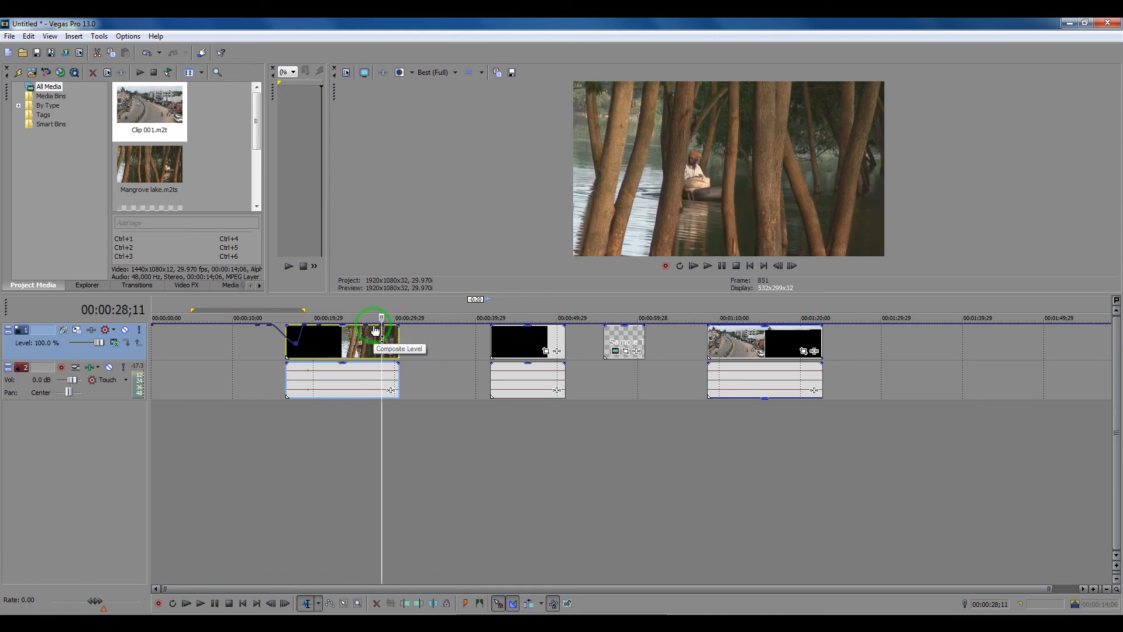
pyautogui.click(374, 329)
pyautogui.scroll(2, 372, 329)
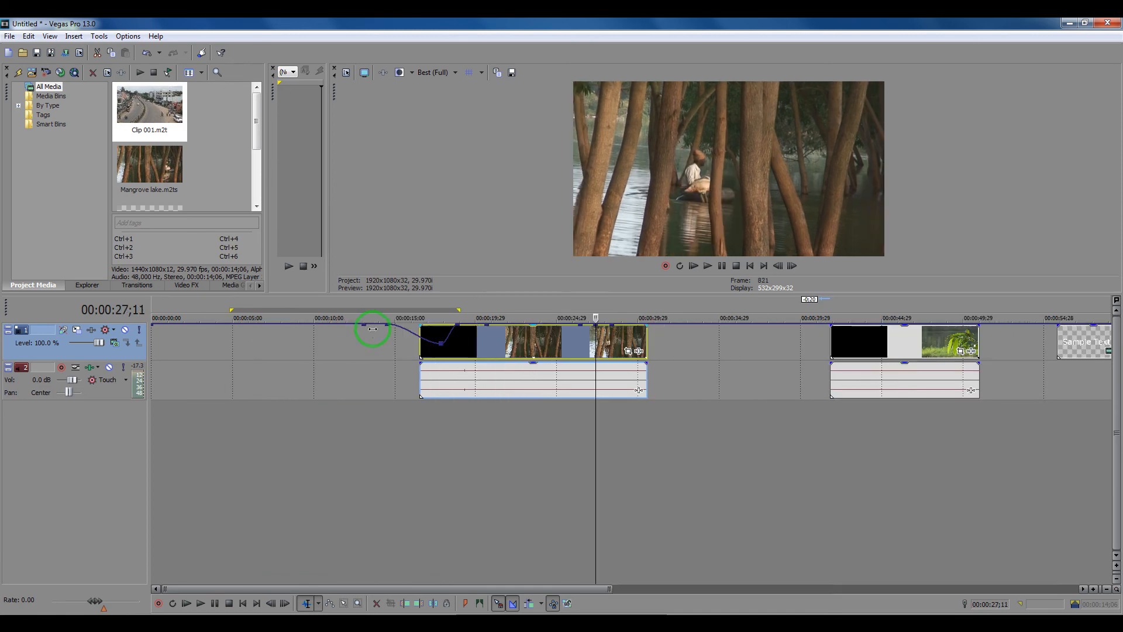
pyautogui.moveTo(596, 325)
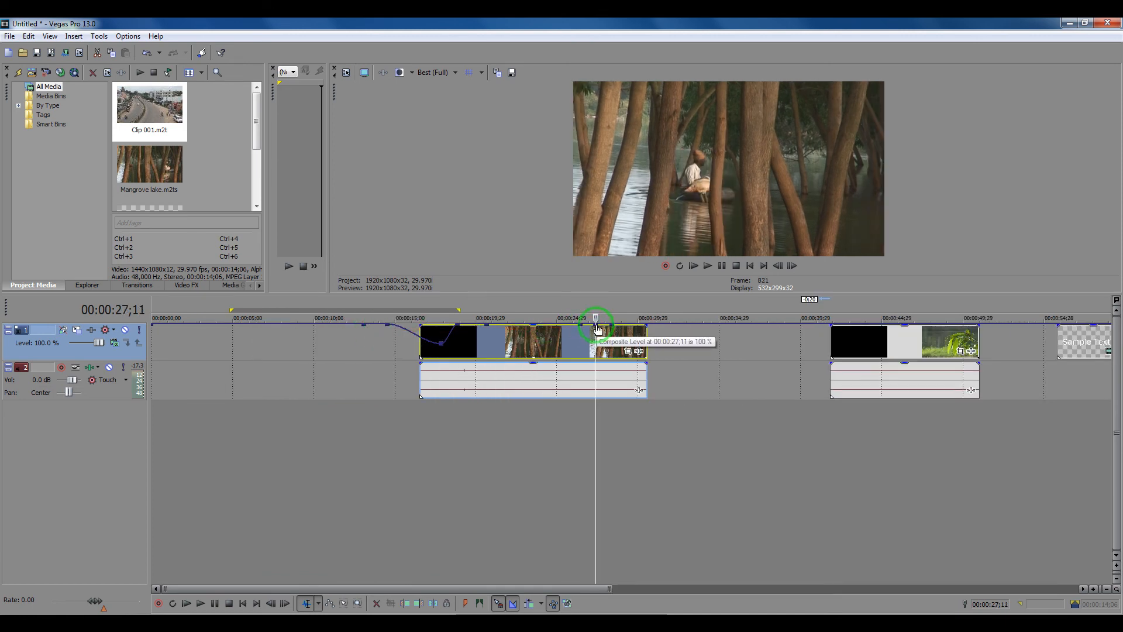
pyautogui.moveTo(597, 326); pyautogui.dragTo(594, 328)
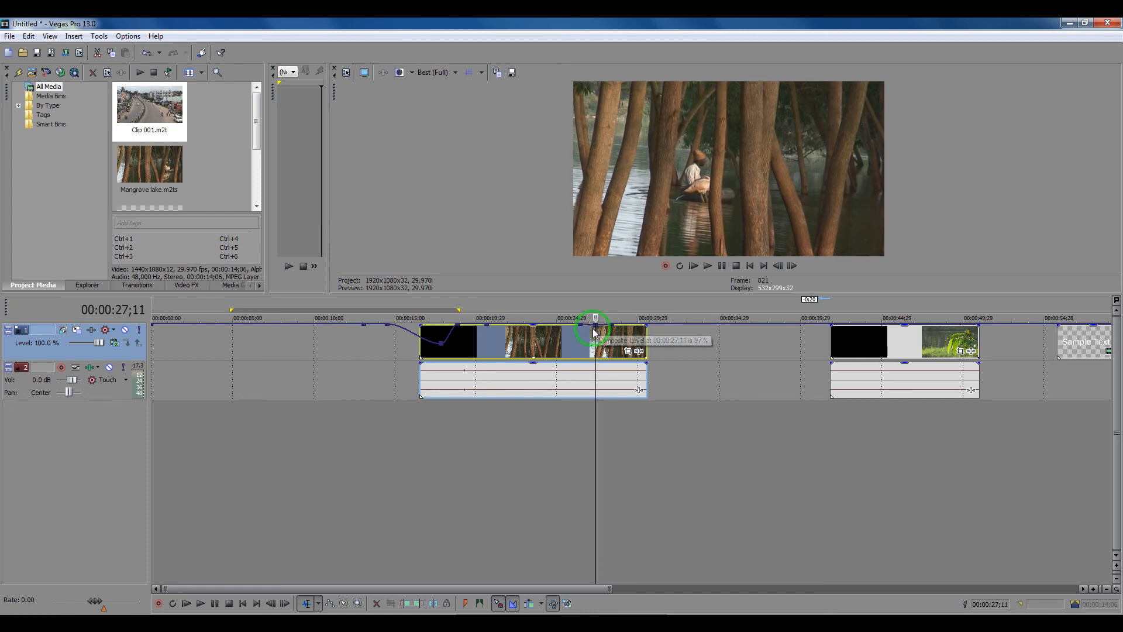
pyautogui.click(589, 328)
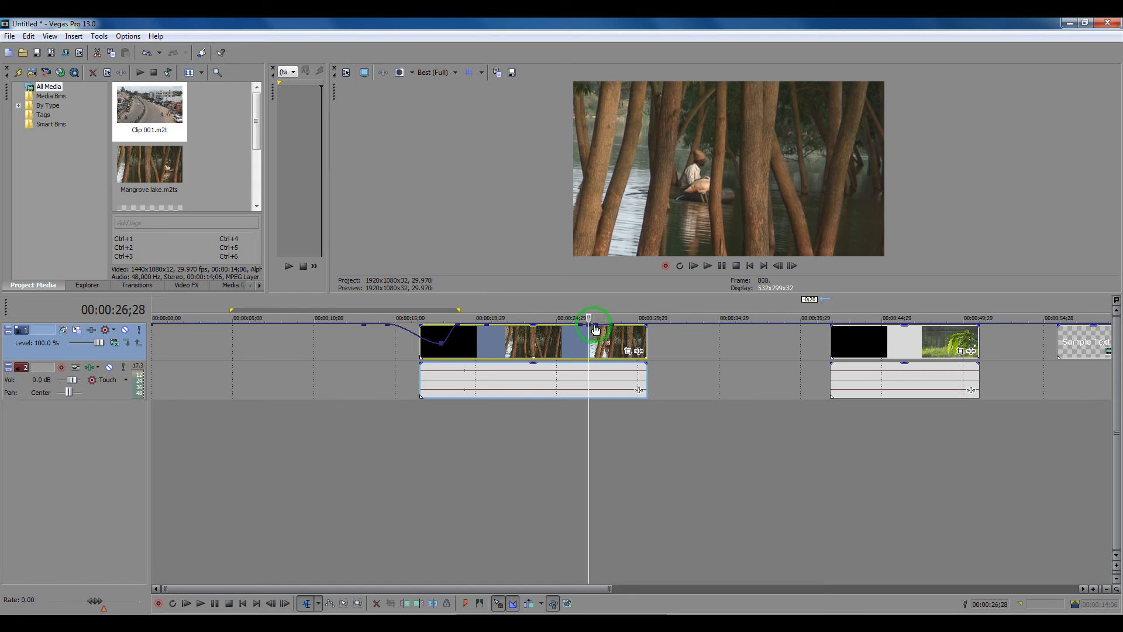
pyautogui.moveTo(596, 330)
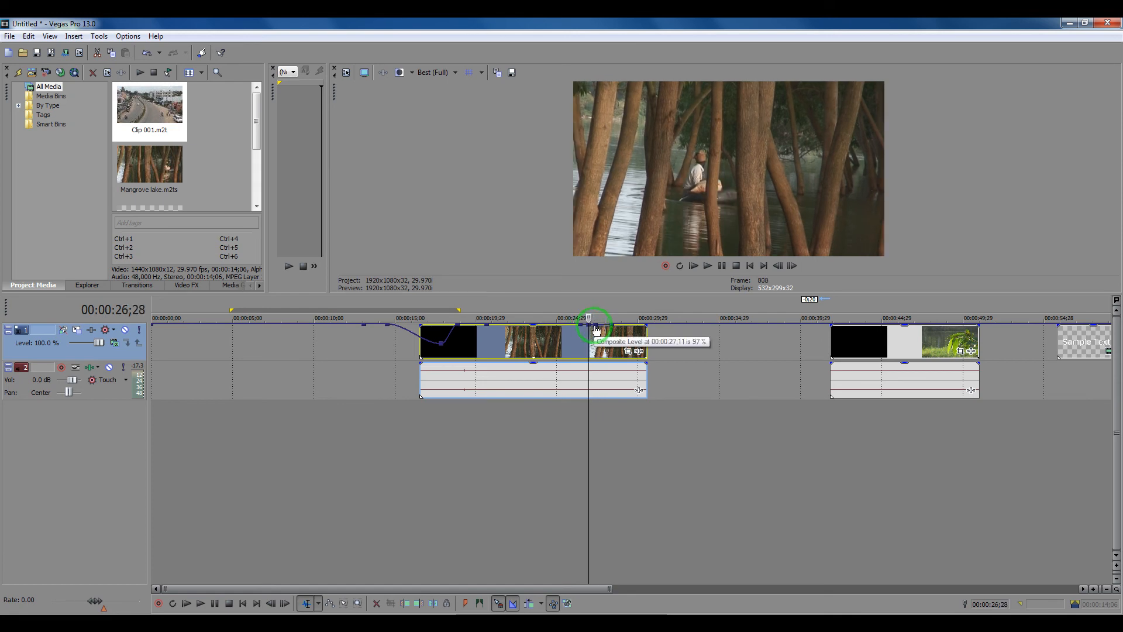
pyautogui.moveTo(596, 330); pyautogui.dragTo(595, 357)
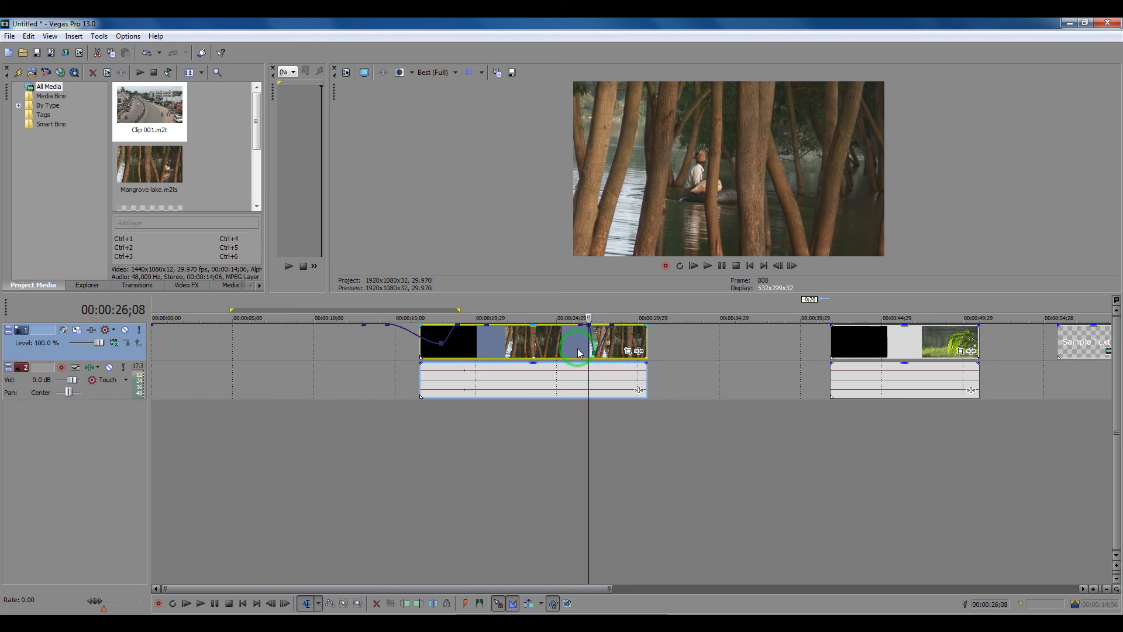
# Step: Play the last part of the mangrove clip across the second composite level dip and pause playback
pyautogui.click(577, 348)
pyautogui.press('space')
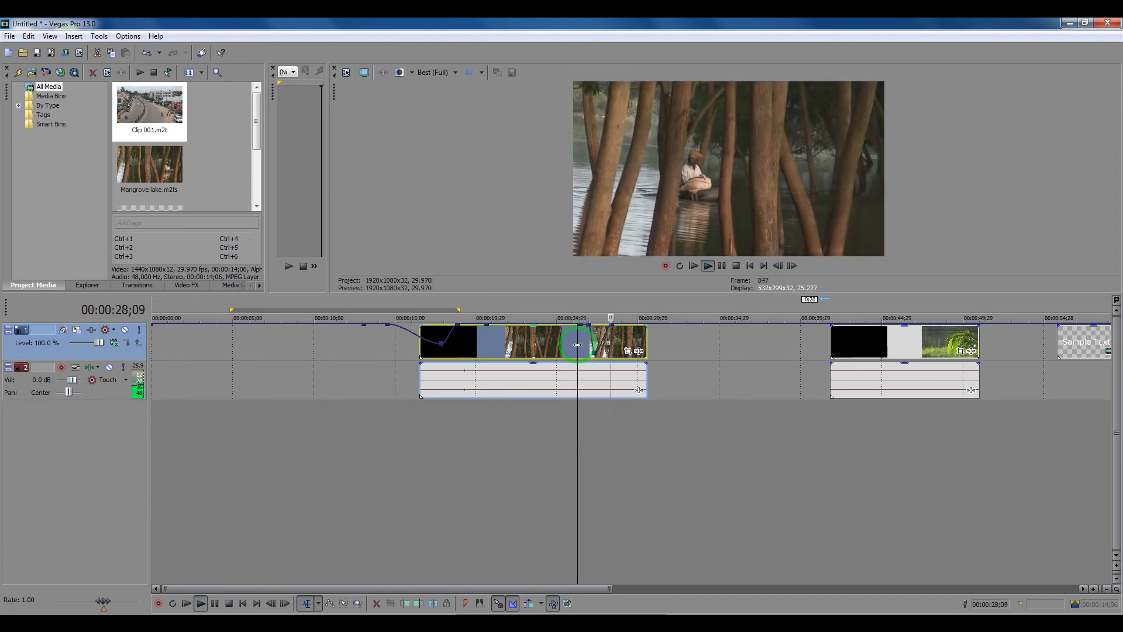
pyautogui.press('Return')
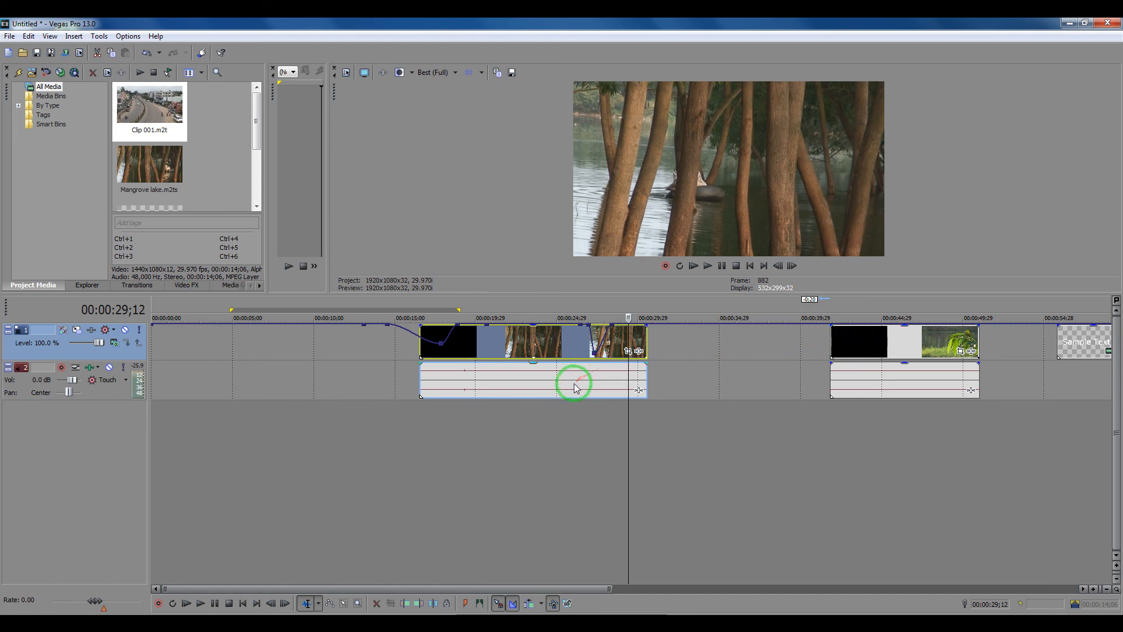
# Step: Select the mangrove clip's audio event and insert a Volume envelope on the audio track
pyautogui.click(529, 379)
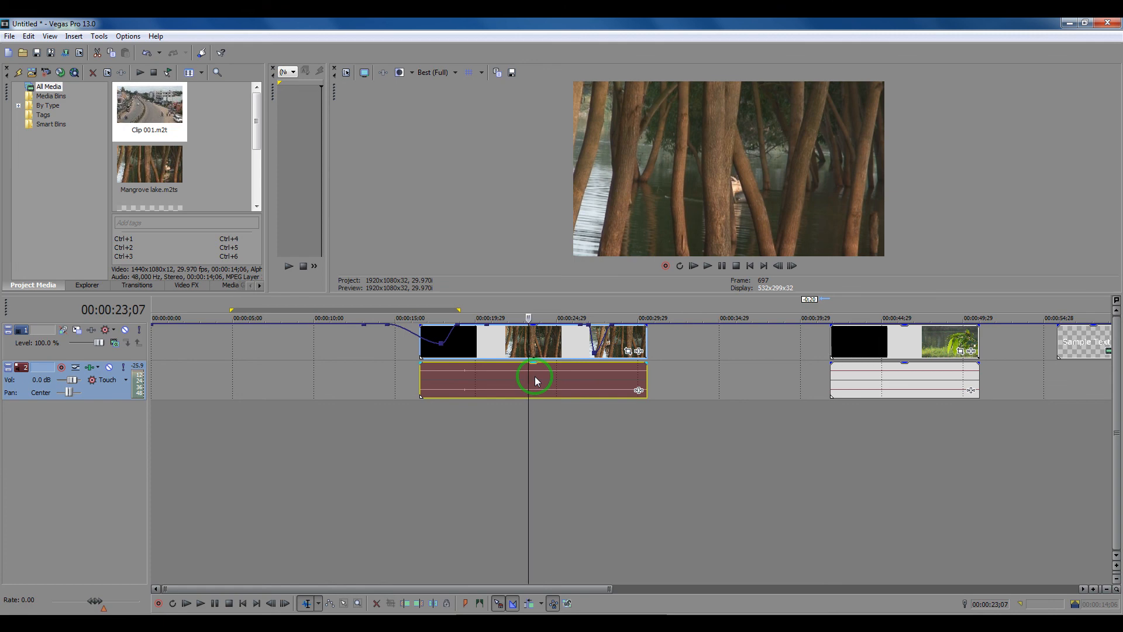
pyautogui.click(535, 377)
pyautogui.press('v')
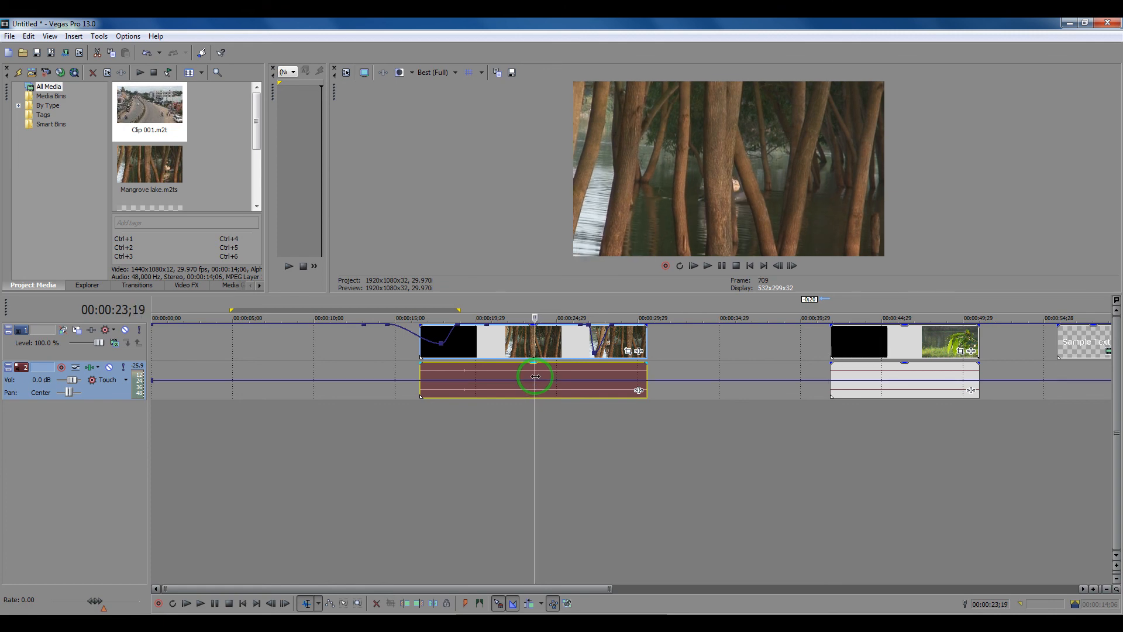
# Step: Add four volume envelope points over the mangrove clip's audio and lower the second one to form a dip
pyautogui.doubleClick(504, 380)
pyautogui.click(535, 382)
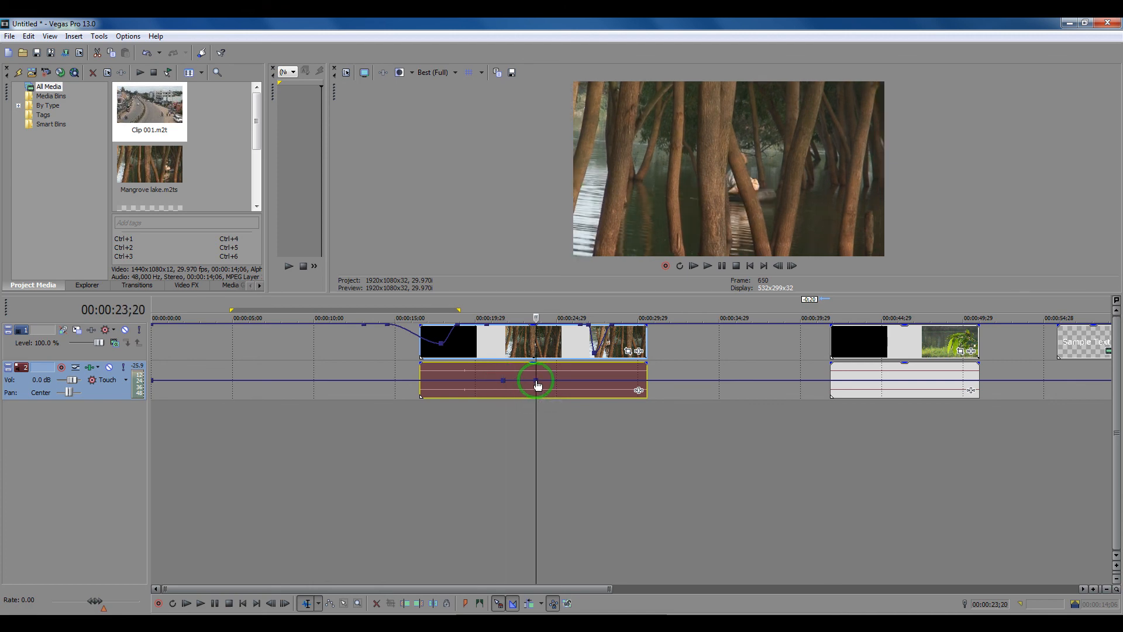
pyautogui.click(519, 384)
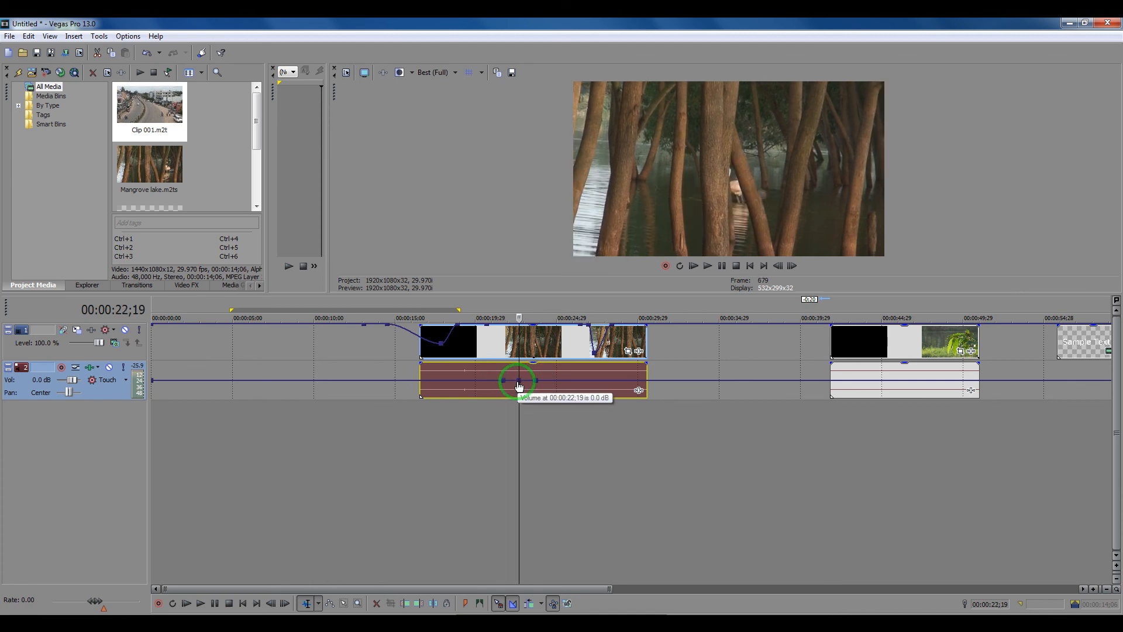
pyautogui.doubleClick(519, 381)
pyautogui.click(487, 382)
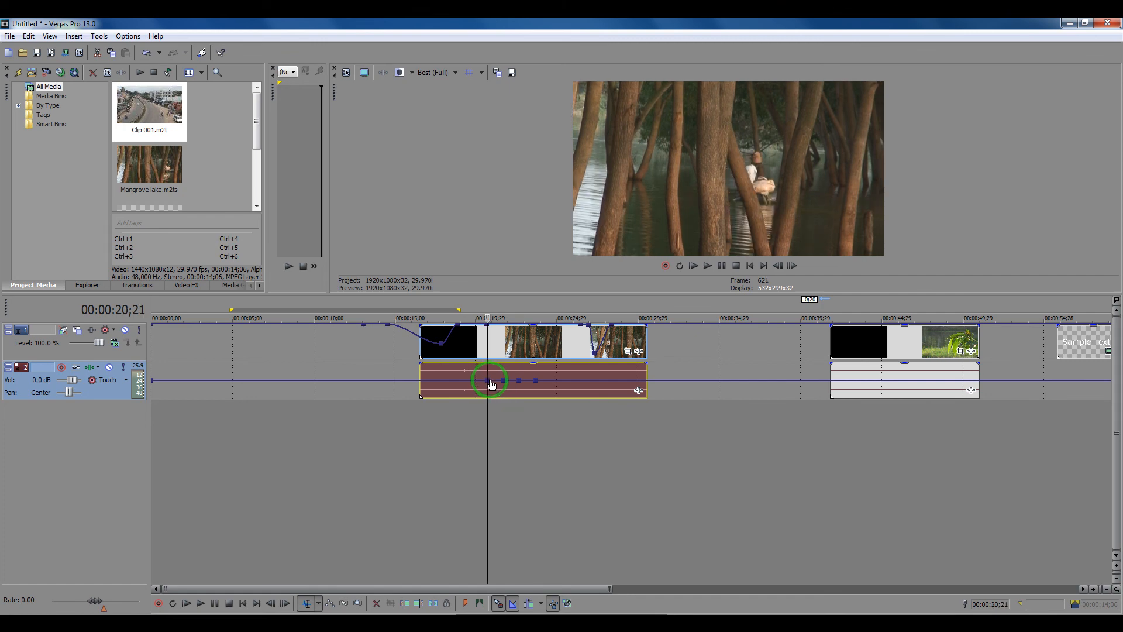
pyautogui.moveTo(503, 380); pyautogui.dragTo(506, 393)
# Step: Add five volume envelope points over the leaf clip's audio, lowering the second and fourth to form two dips
pyautogui.doubleClick(855, 381)
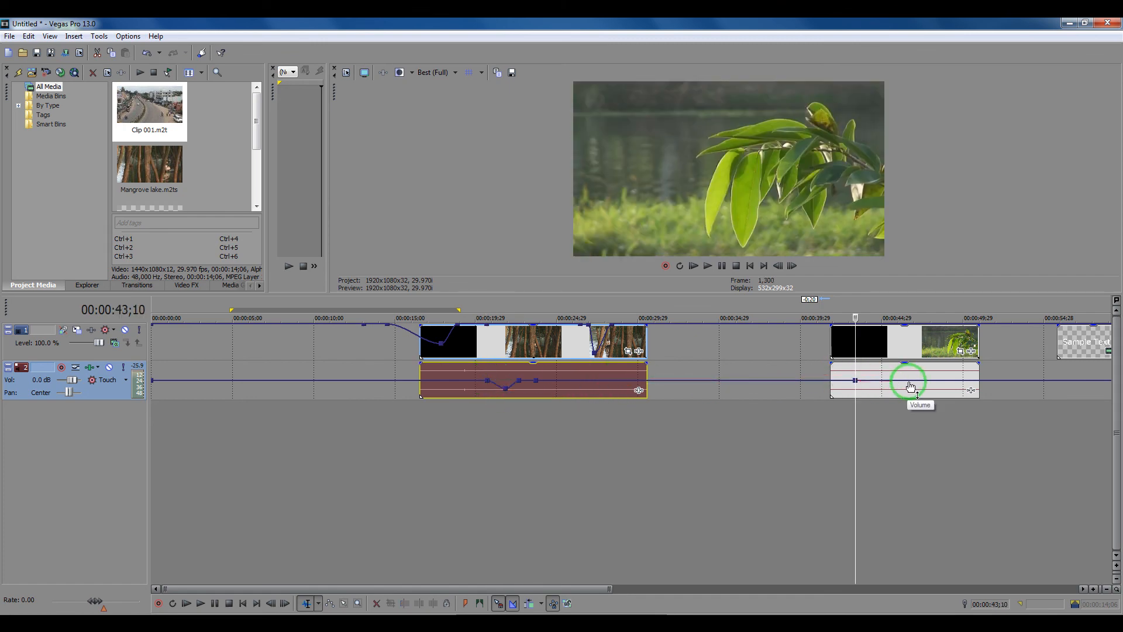
pyautogui.doubleClick(909, 381)
pyautogui.doubleClick(887, 381)
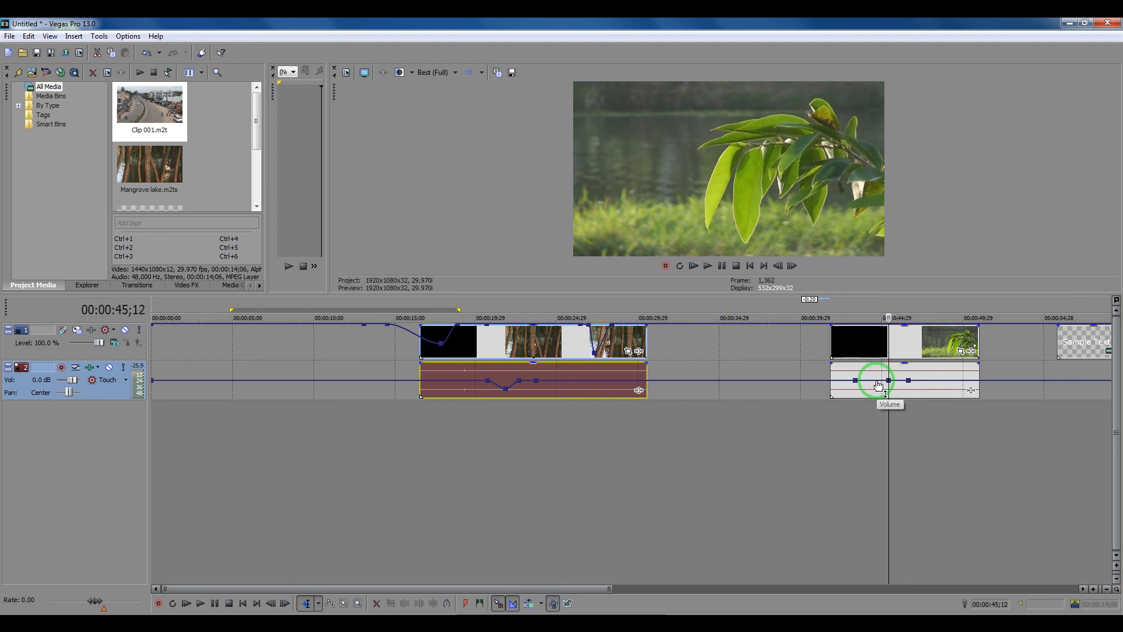
pyautogui.doubleClick(876, 380)
pyautogui.moveTo(876, 380); pyautogui.dragTo(919, 386)
pyautogui.doubleClick(935, 381)
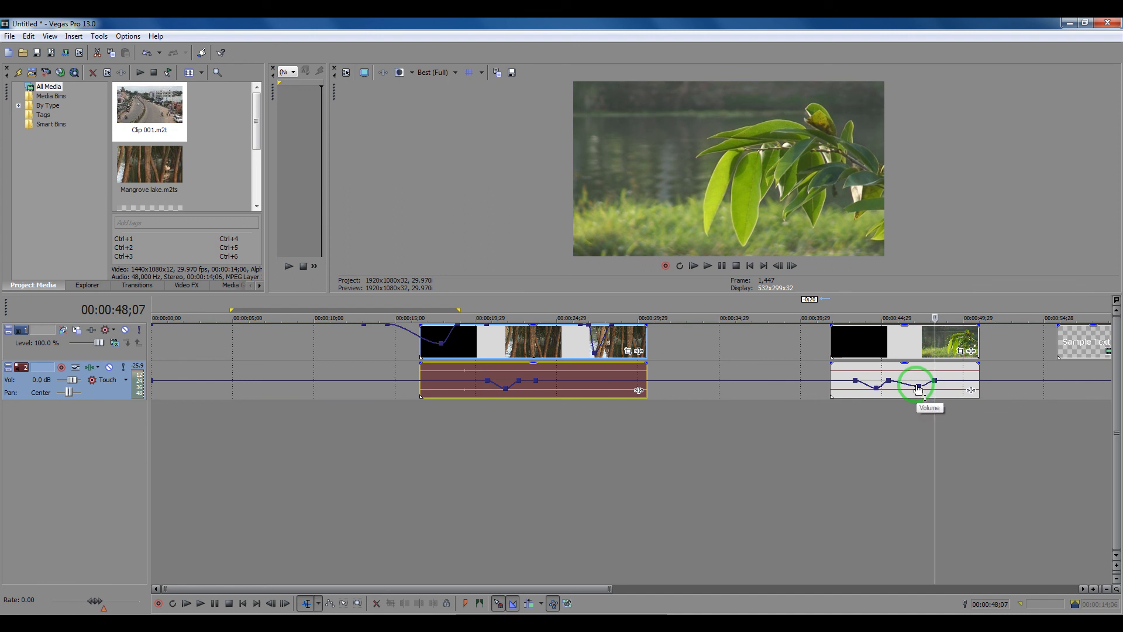
pyautogui.scroll(-4, 912, 381)
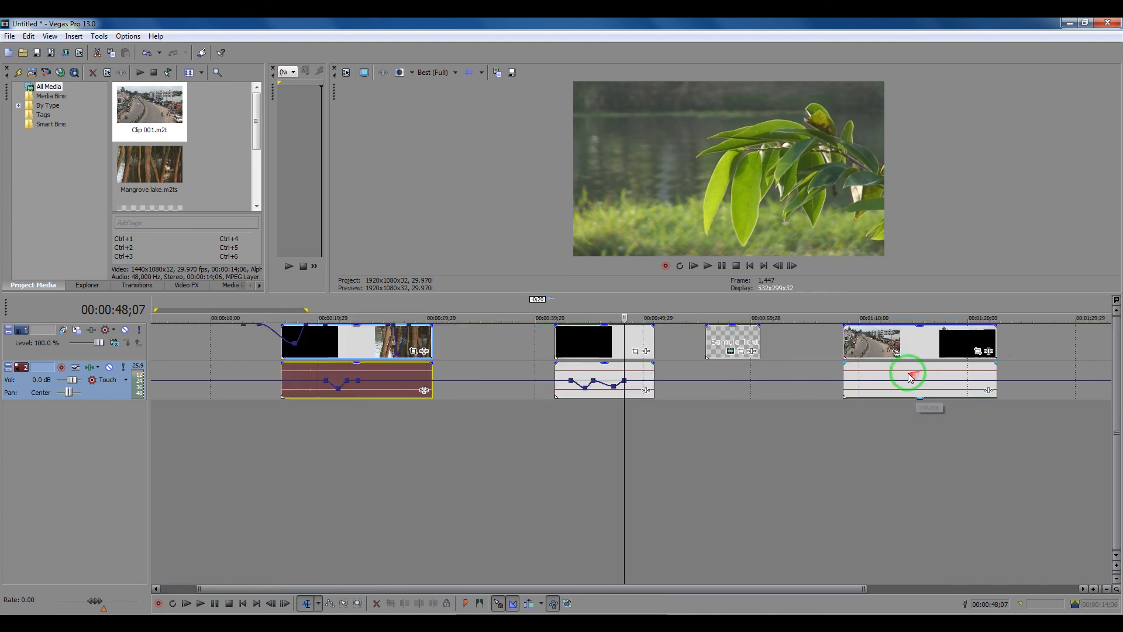